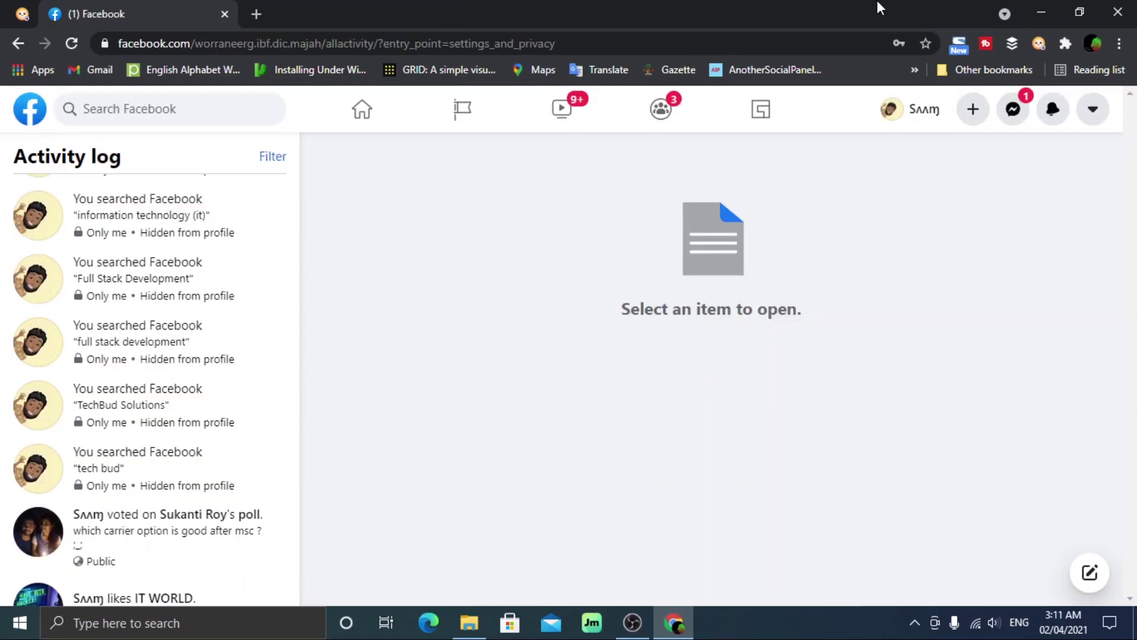
Minimize the browser and refresh the folder listing on the desktop.
{"action": "left_click", "coordinate": [1041, 8]}
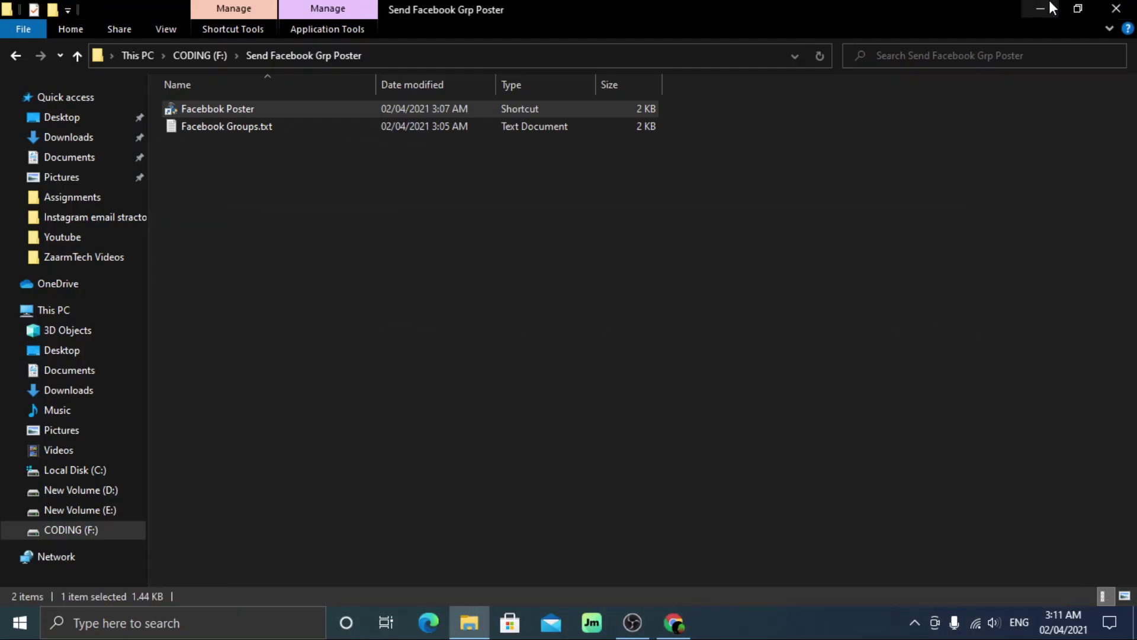
{"action": "right_click", "coordinate": [365, 231]}
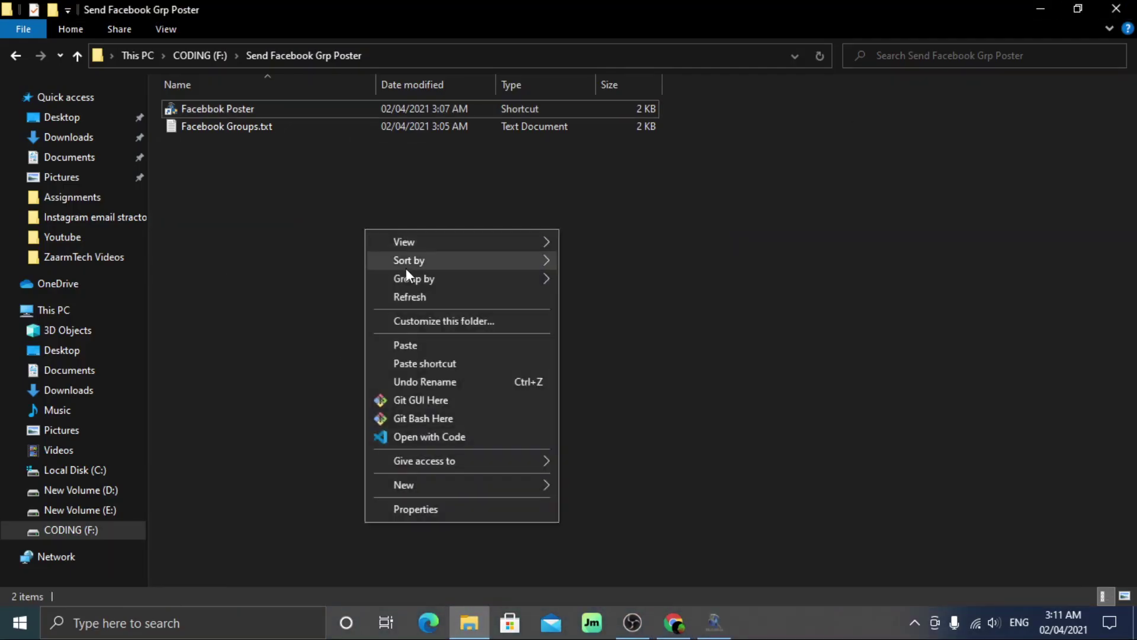
{"action": "left_click", "coordinate": [410, 290]}
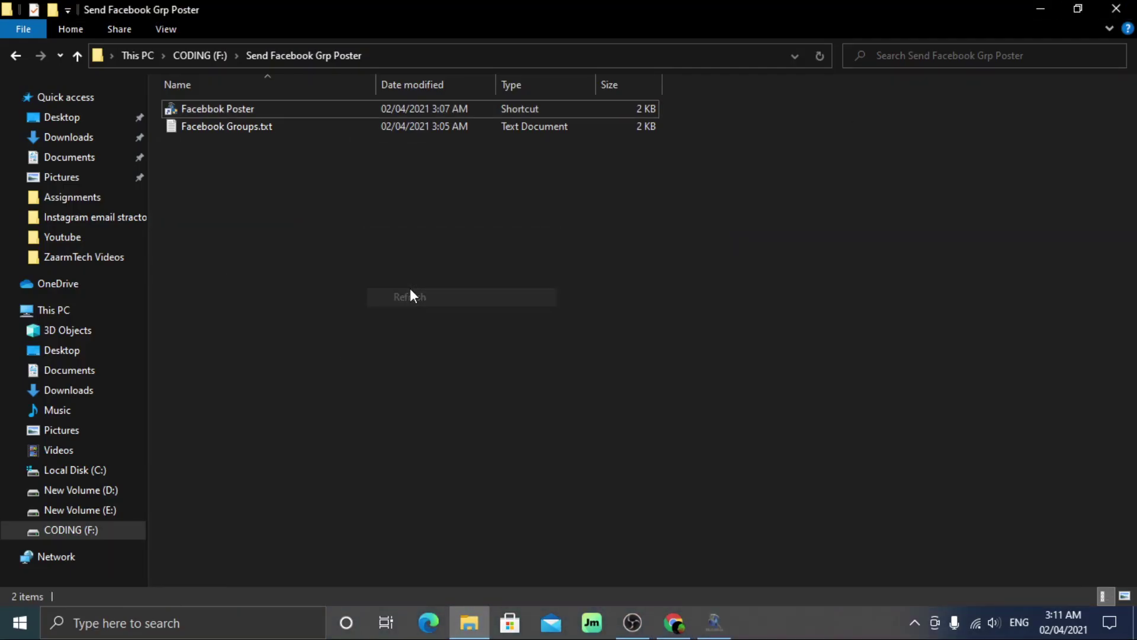
In Dr.FarFar, launch Facebook Post Grupos from the Facebook tools as a Windows Desktop app.
{"action": "left_click", "coordinate": [701, 606]}
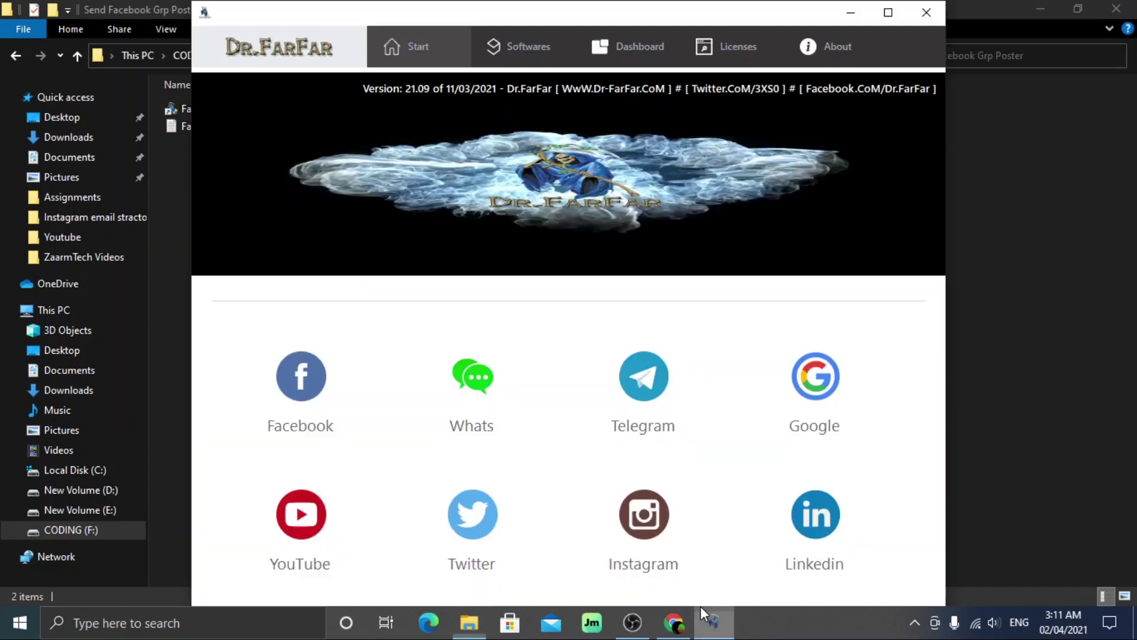
{"action": "left_click", "coordinate": [291, 386]}
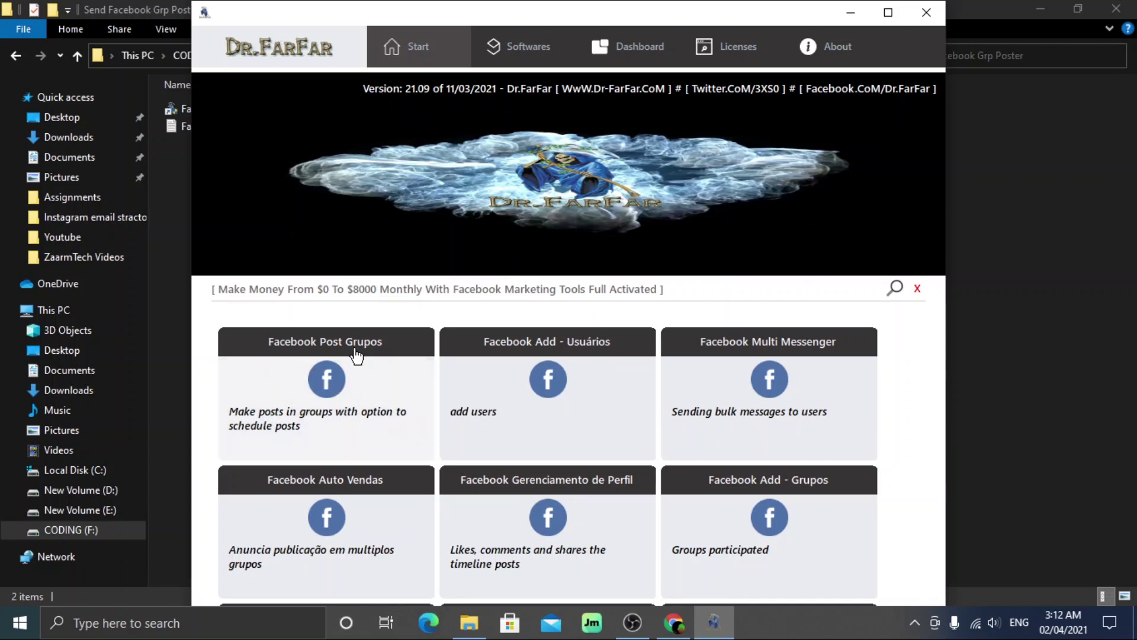
{"action": "left_click", "coordinate": [326, 385]}
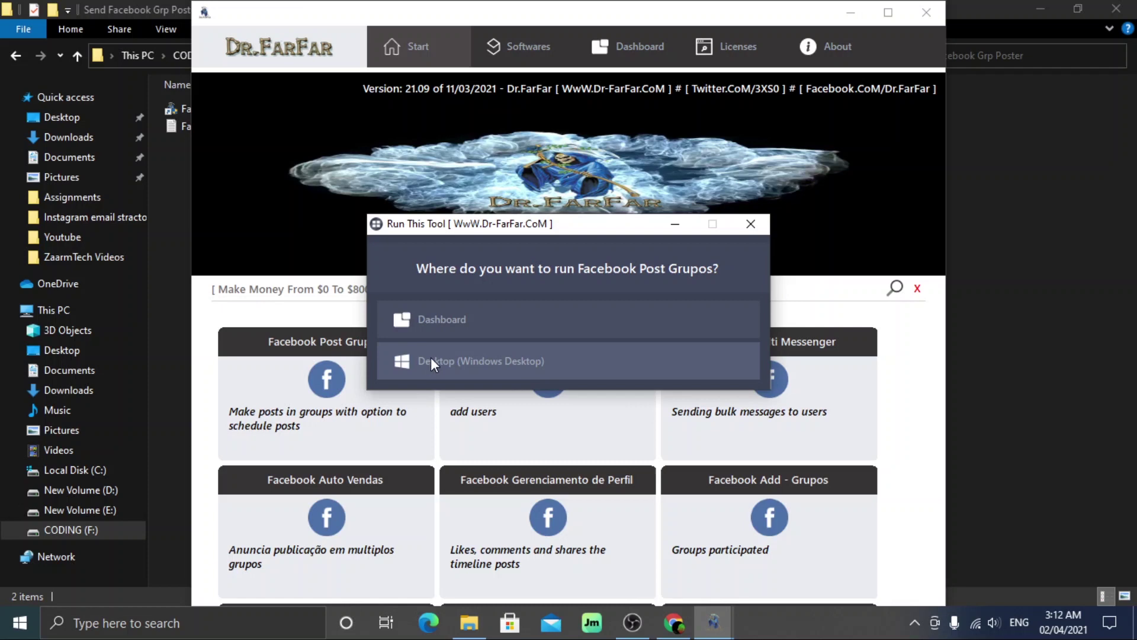
{"action": "left_click", "coordinate": [484, 362]}
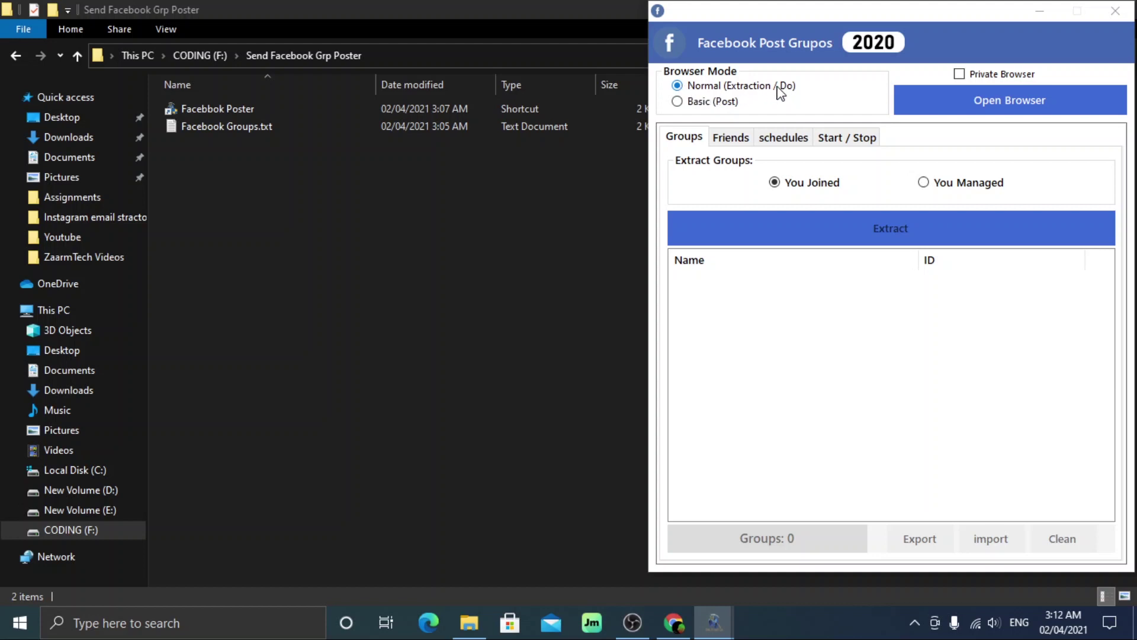
Open the tool's browser and extract joined groups, stopping once 30 groups are listed.
{"action": "left_click", "coordinate": [964, 112]}
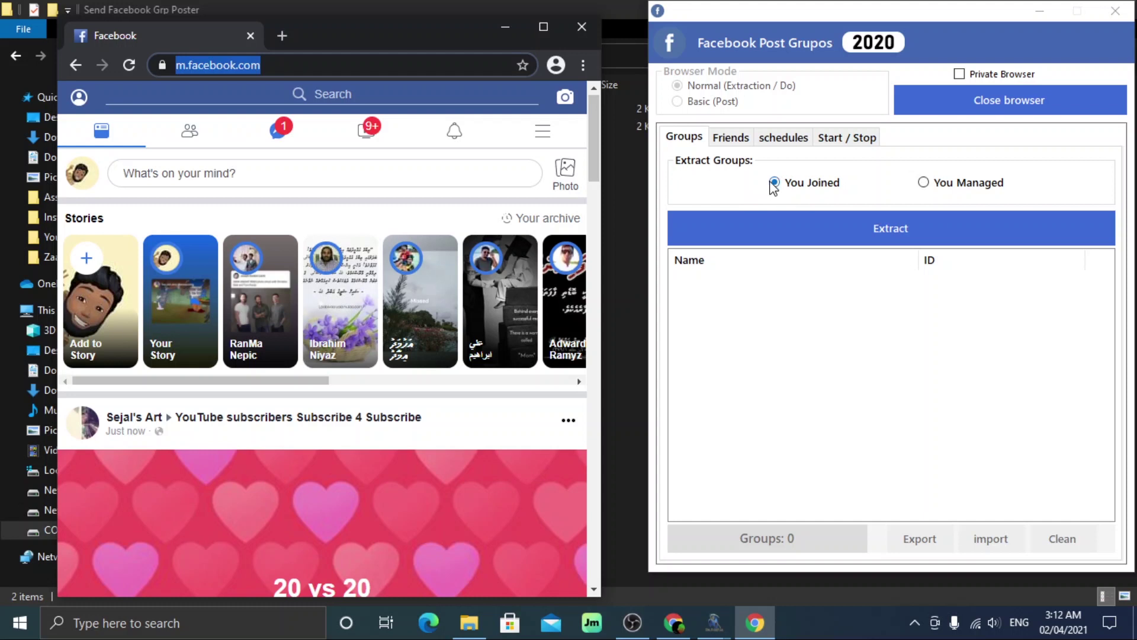
{"action": "left_click", "coordinate": [812, 230]}
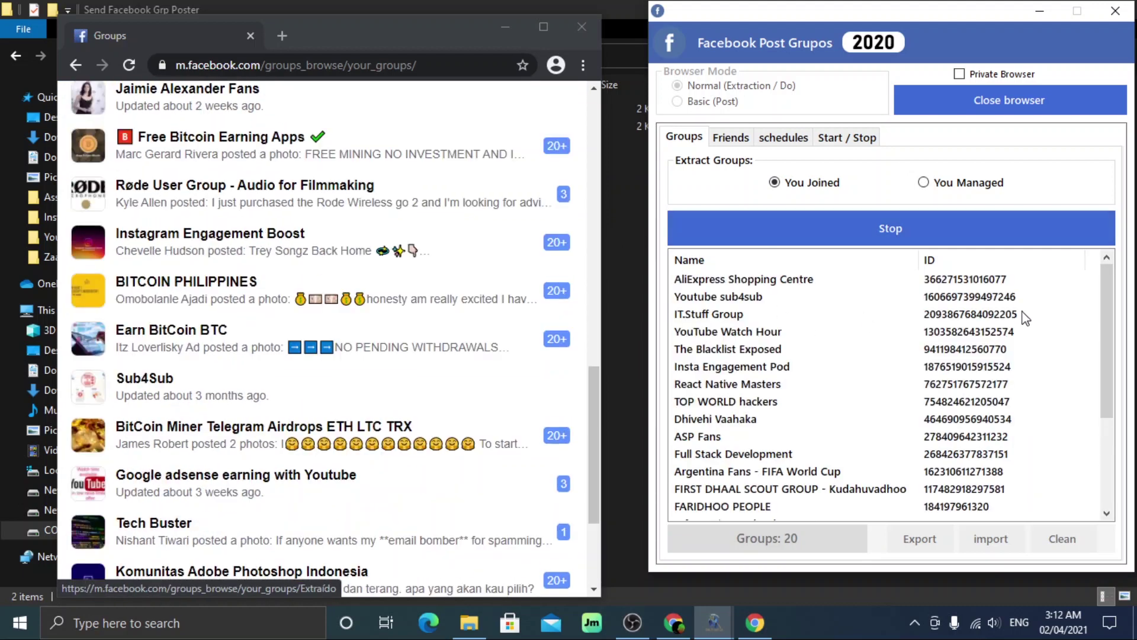
{"action": "left_click", "coordinate": [880, 233]}
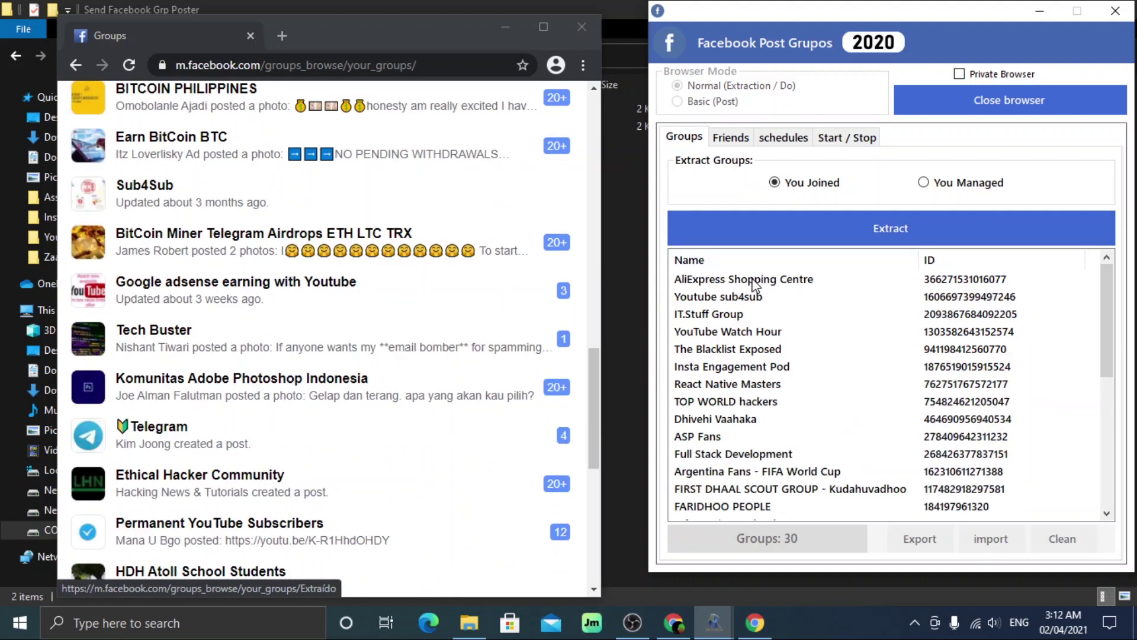
{"action": "left_click", "coordinate": [751, 281]}
{"action": "left_click_drag", "start_coordinate": [1107, 344], "coordinate": [1103, 303]}
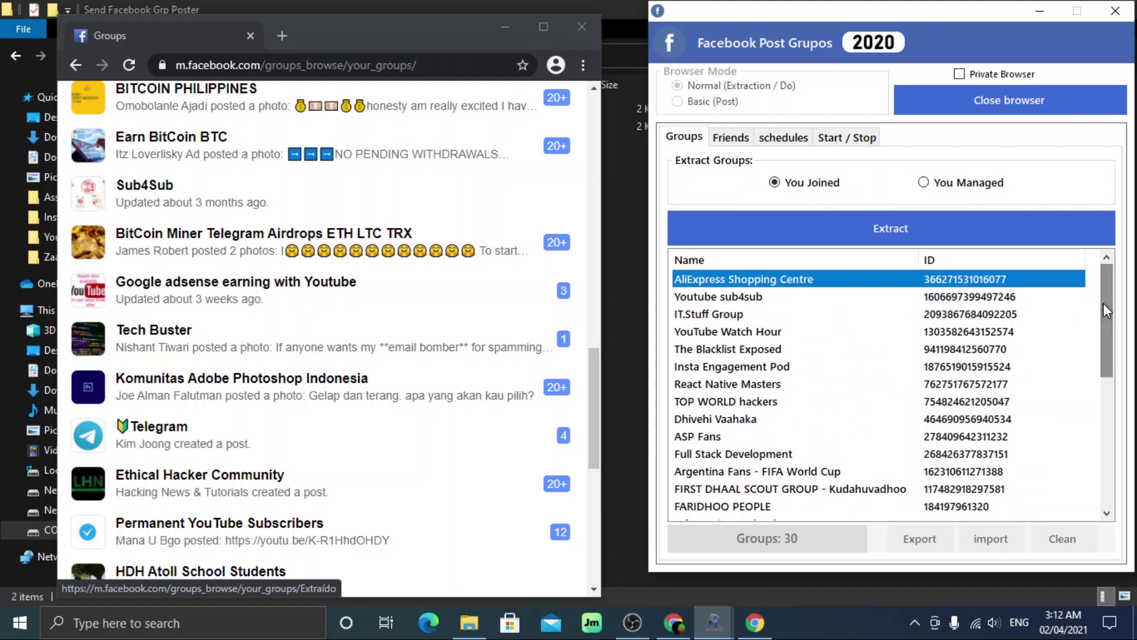
Export the groups as '30 Facebook Groups.txt' in F:\Send Facebook Grp Poster, then close the browser.
{"action": "left_click", "coordinate": [917, 540]}
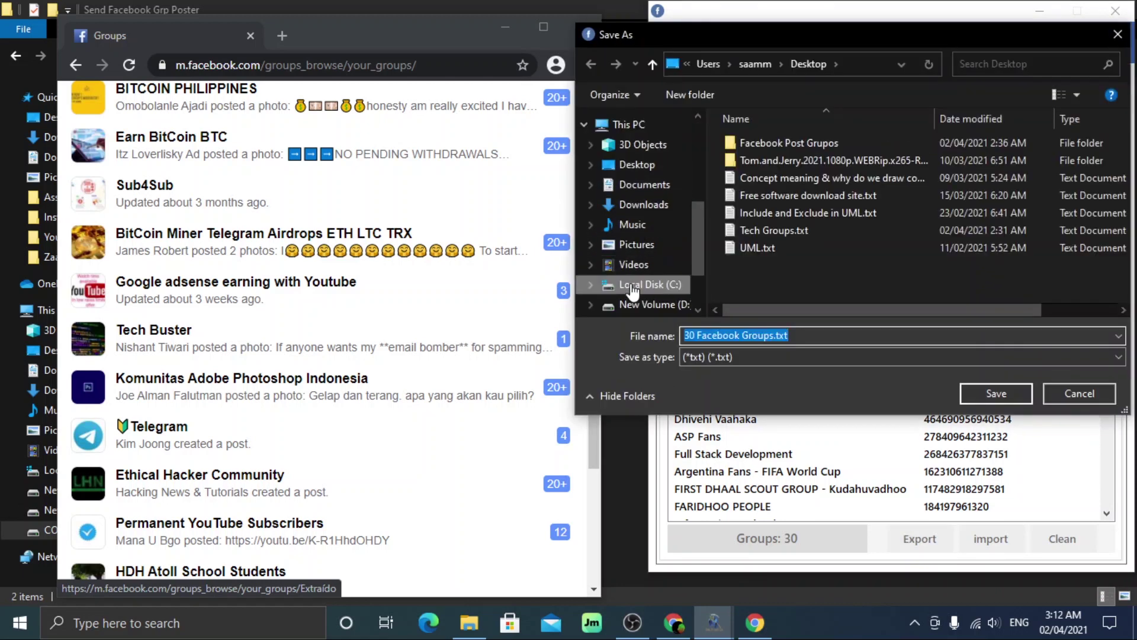
{"action": "left_click_drag", "start_coordinate": [694, 243], "coordinate": [691, 289]}
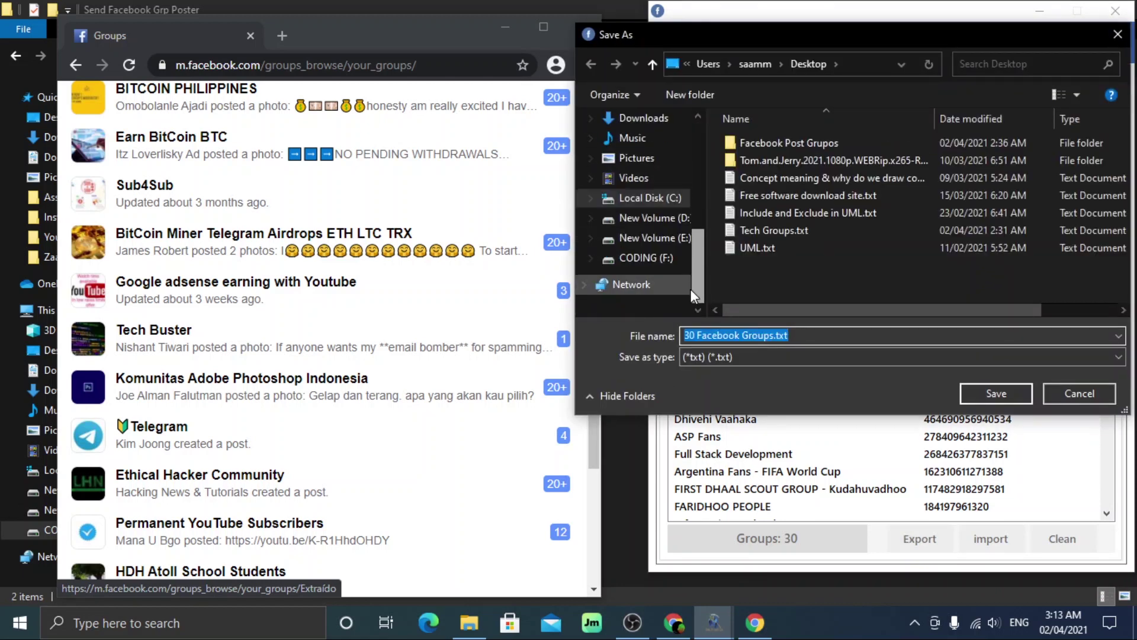
{"action": "left_click", "coordinate": [651, 258]}
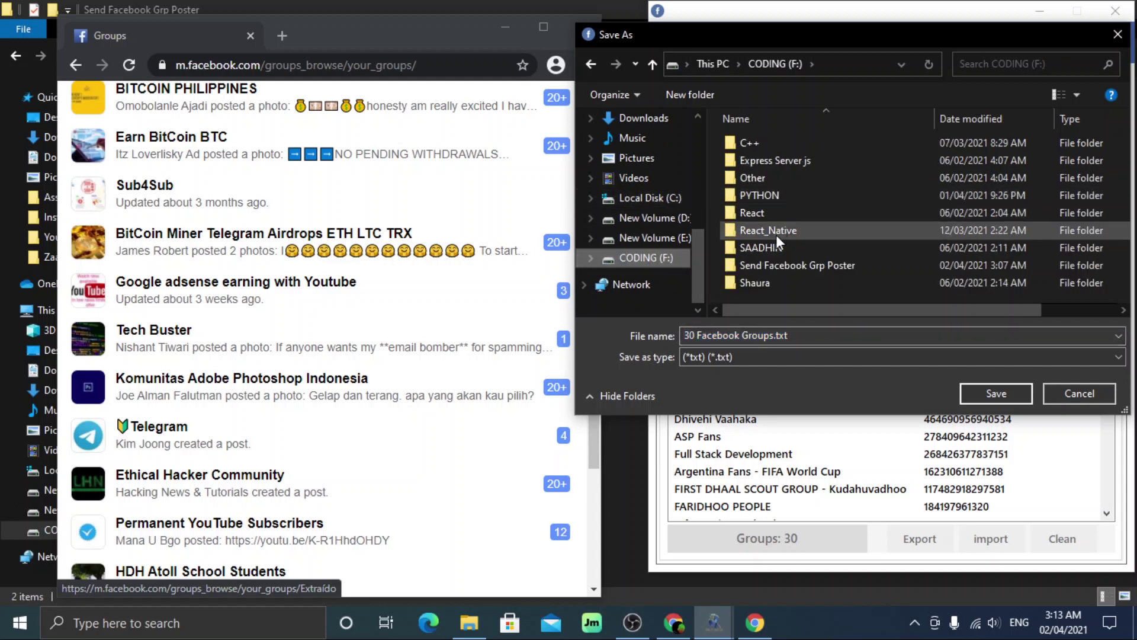
{"action": "double_click", "coordinate": [766, 265]}
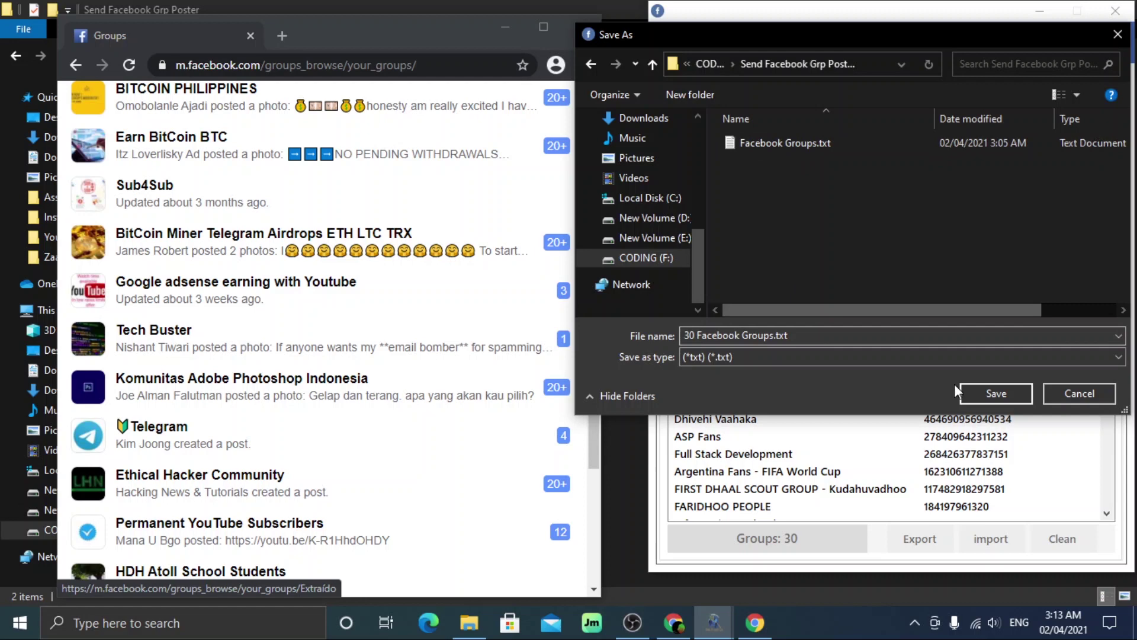
{"action": "left_click", "coordinate": [968, 393]}
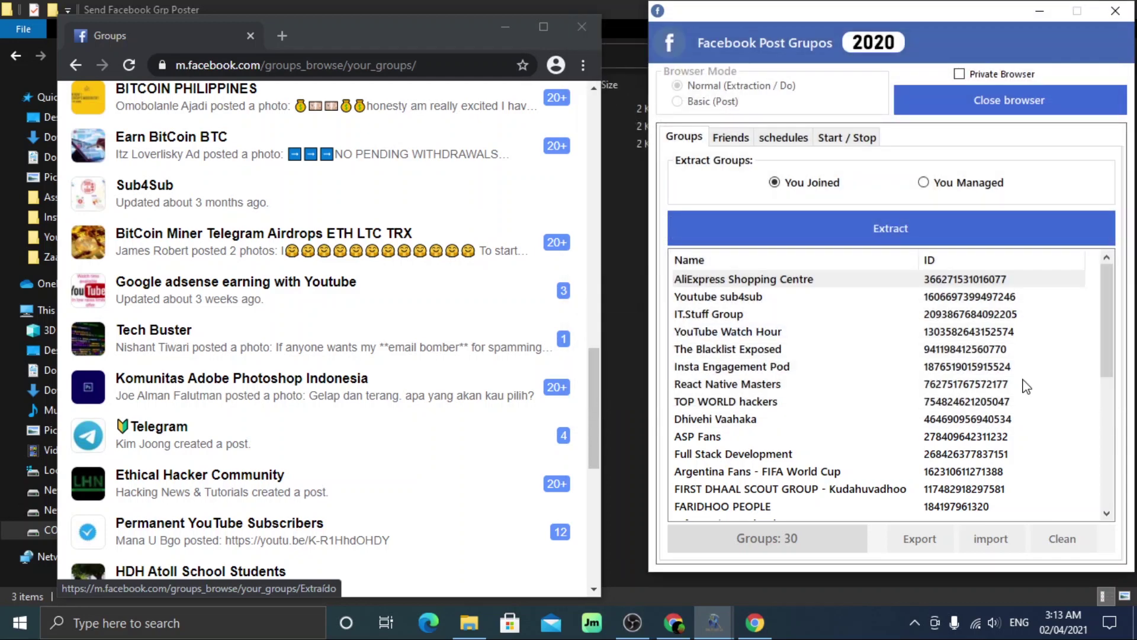
{"action": "left_click", "coordinate": [584, 26]}
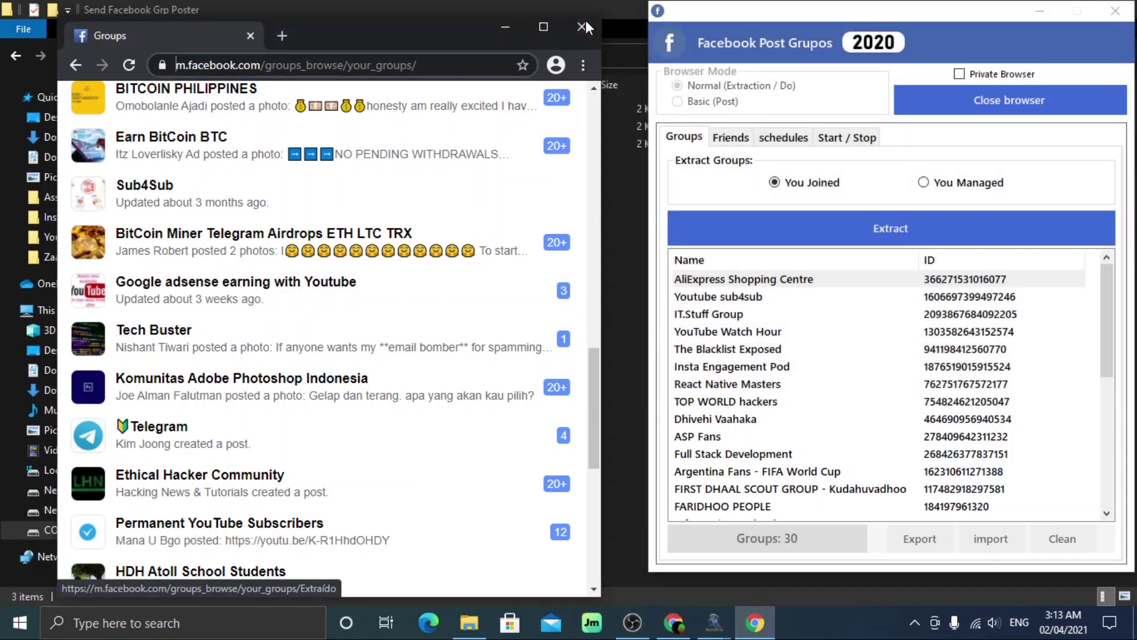
{"action": "left_click", "coordinate": [978, 101]}
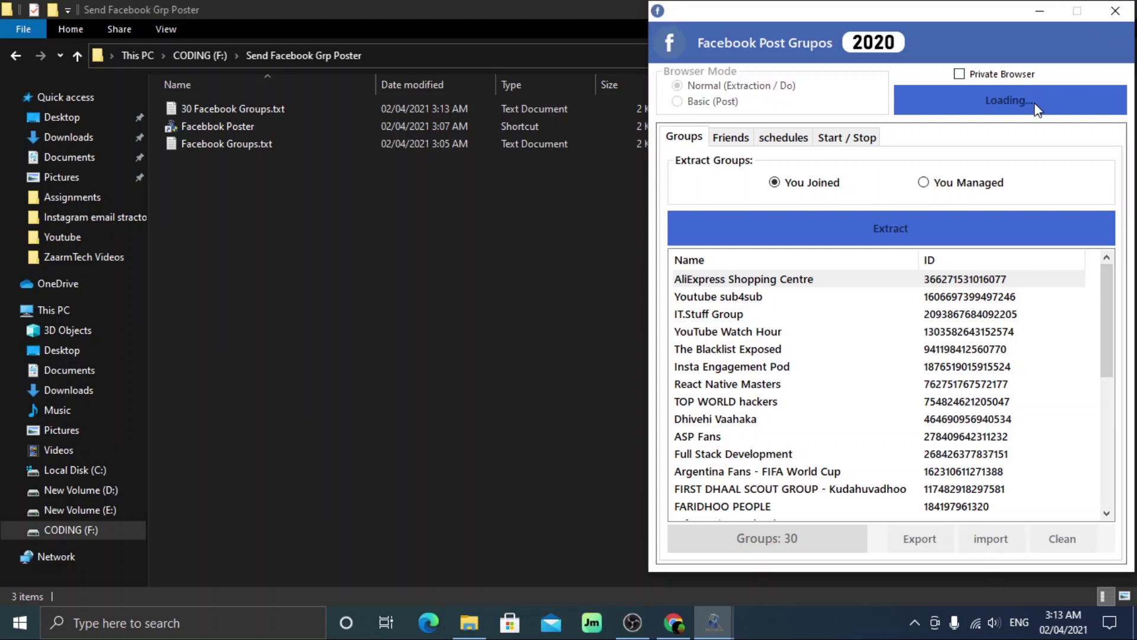
Open '30 Facebook Groups.txt', trim several group lines, then close it discarding the edits.
{"action": "left_click", "coordinate": [233, 146]}
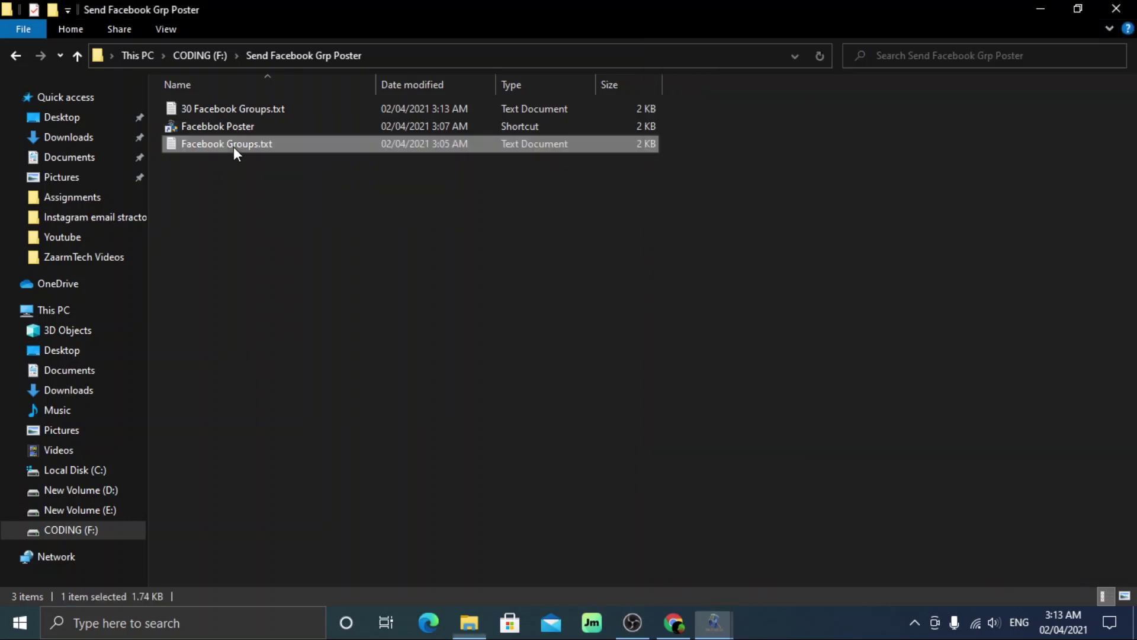
{"action": "double_click", "coordinate": [217, 110]}
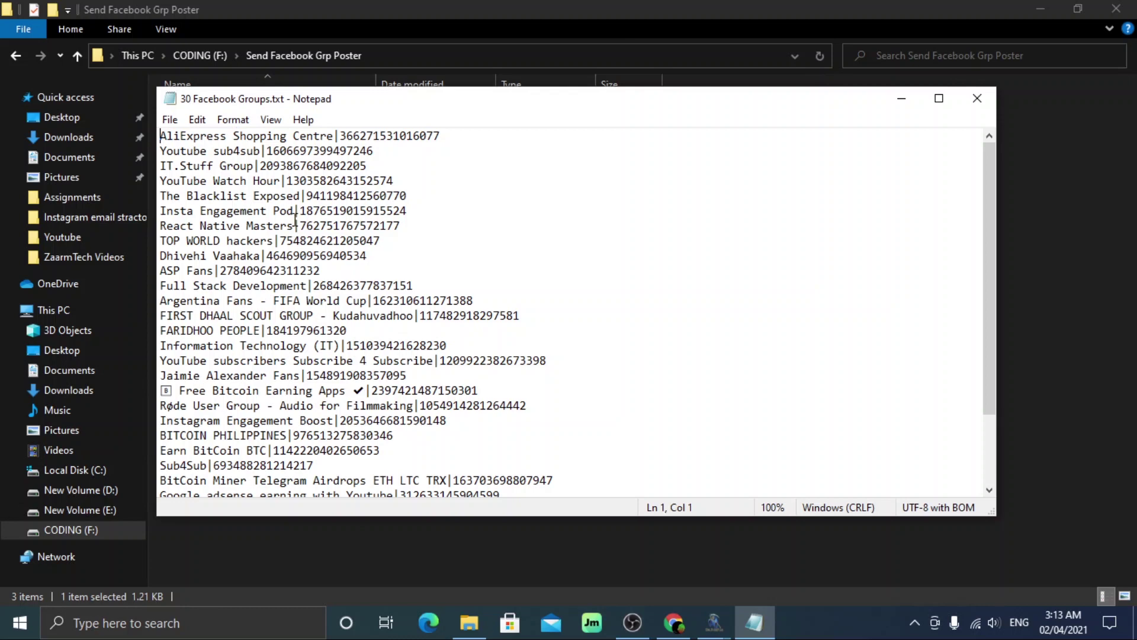
{"action": "mouse_move", "coordinate": [987, 220]}
{"action": "left_mouse_down"}
{"action": "mouse_move", "coordinate": [990, 342]}
{"action": "mouse_move", "coordinate": [981, 200]}
{"action": "left_mouse_up"}
{"action": "left_click_drag", "start_coordinate": [407, 240], "coordinate": [88, 219]}
{"action": "key", "text": "BackSpace"}
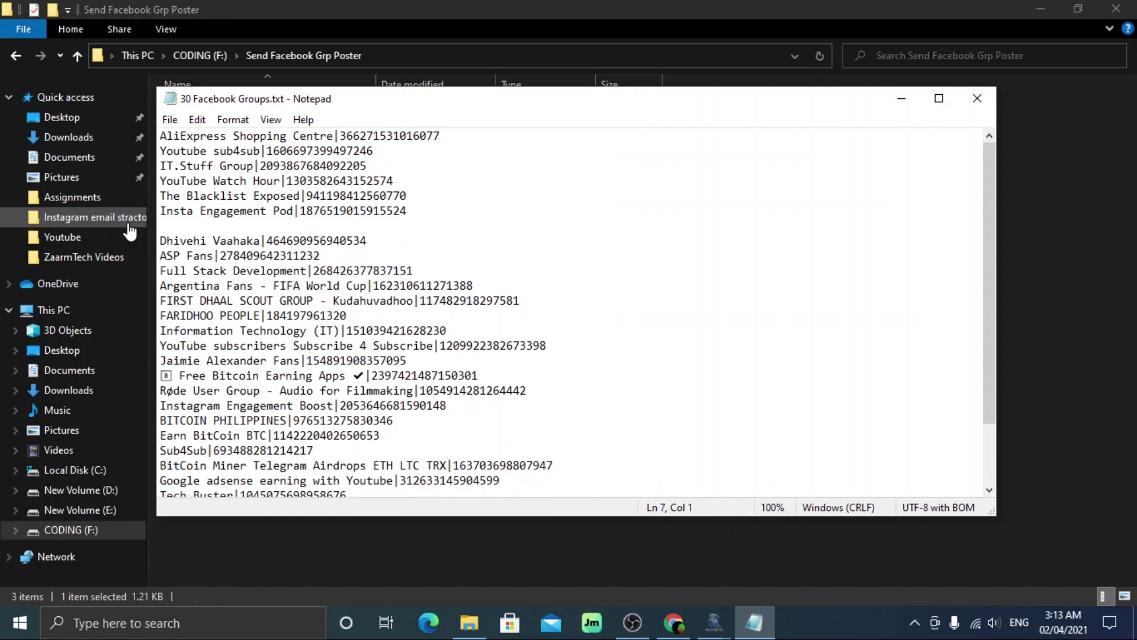
{"action": "key", "text": "BackSpace"}
{"action": "left_click", "coordinate": [288, 270]}
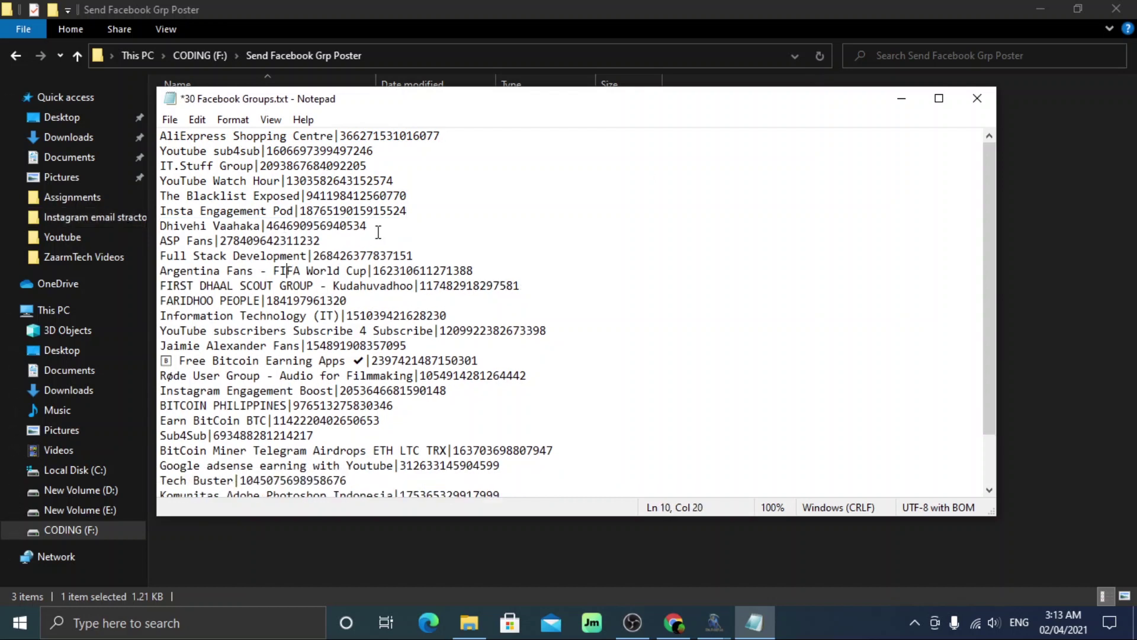
{"action": "left_click_drag", "start_coordinate": [334, 245], "coordinate": [150, 186]}
{"action": "key", "text": "BackSpace"}
{"action": "key", "text": "BackSpace"}
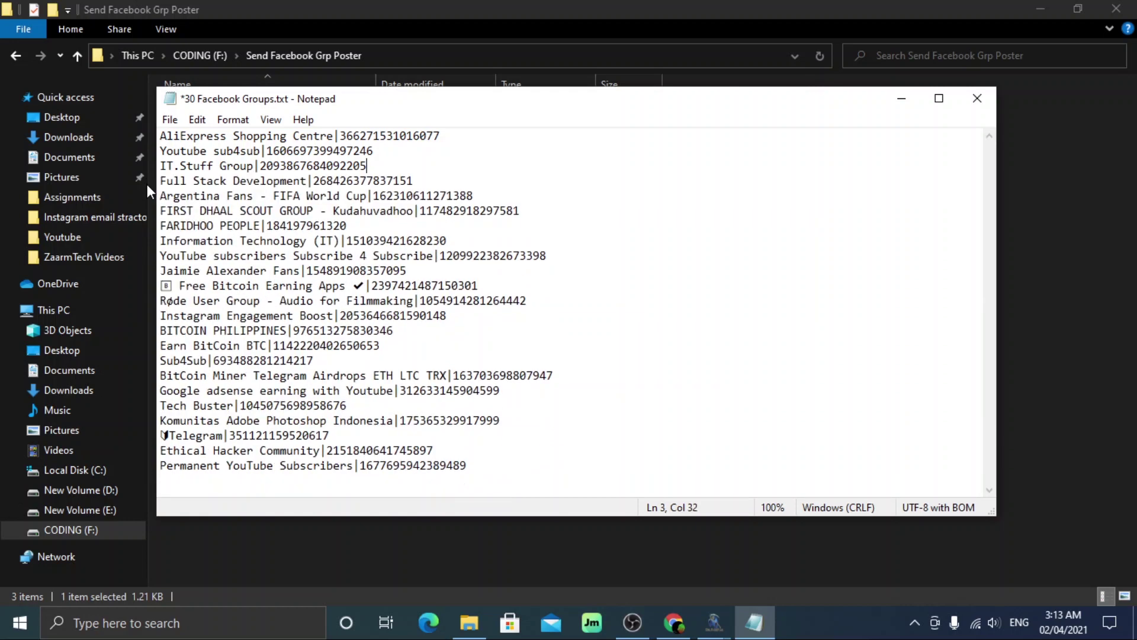
{"action": "left_click", "coordinate": [978, 98]}
{"action": "left_click", "coordinate": [596, 322]}
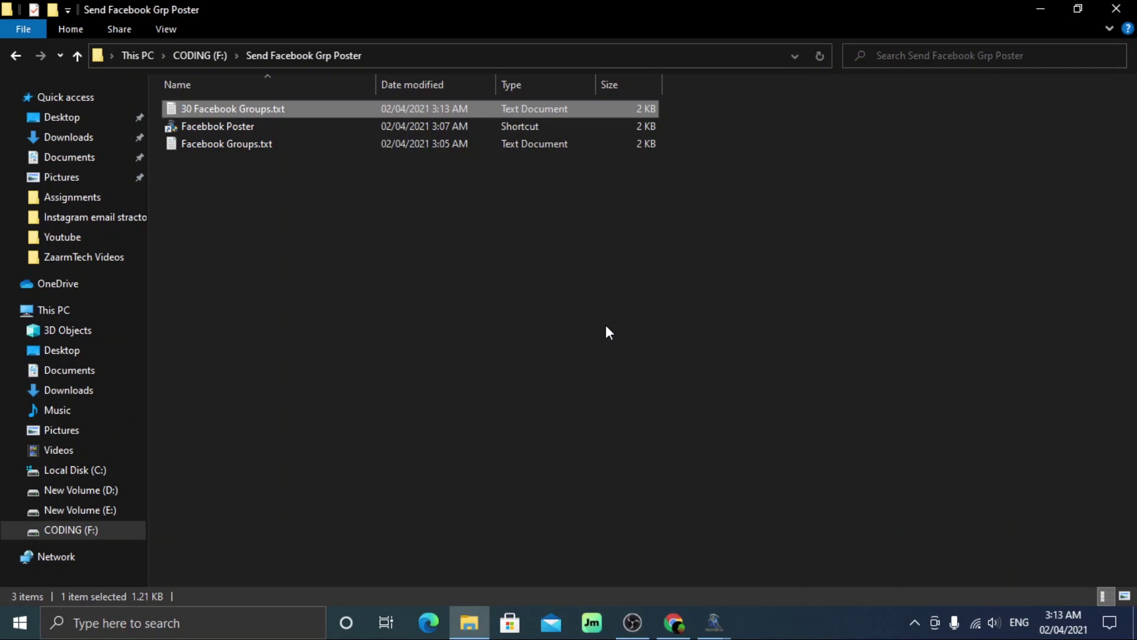
Delete '30 Facebook Groups.txt', then review and close 'Facebook Groups.txt'.
{"action": "key", "text": "Delete"}
{"action": "key", "text": "Down"}
{"action": "key", "text": "Return"}
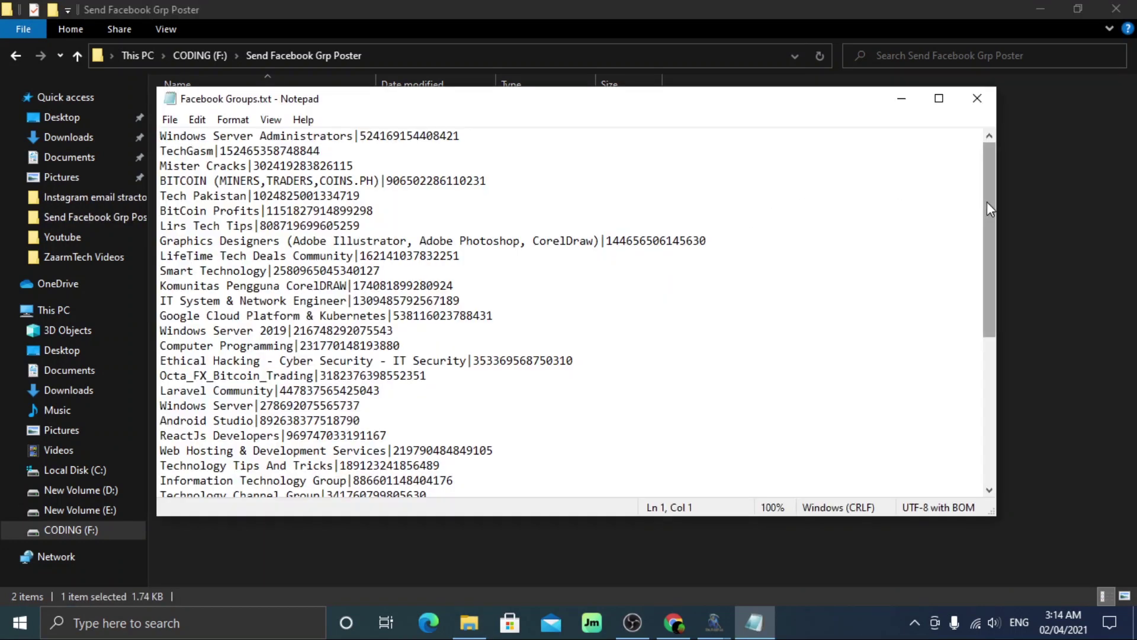
{"action": "left_click_drag", "start_coordinate": [987, 202], "coordinate": [984, 148]}
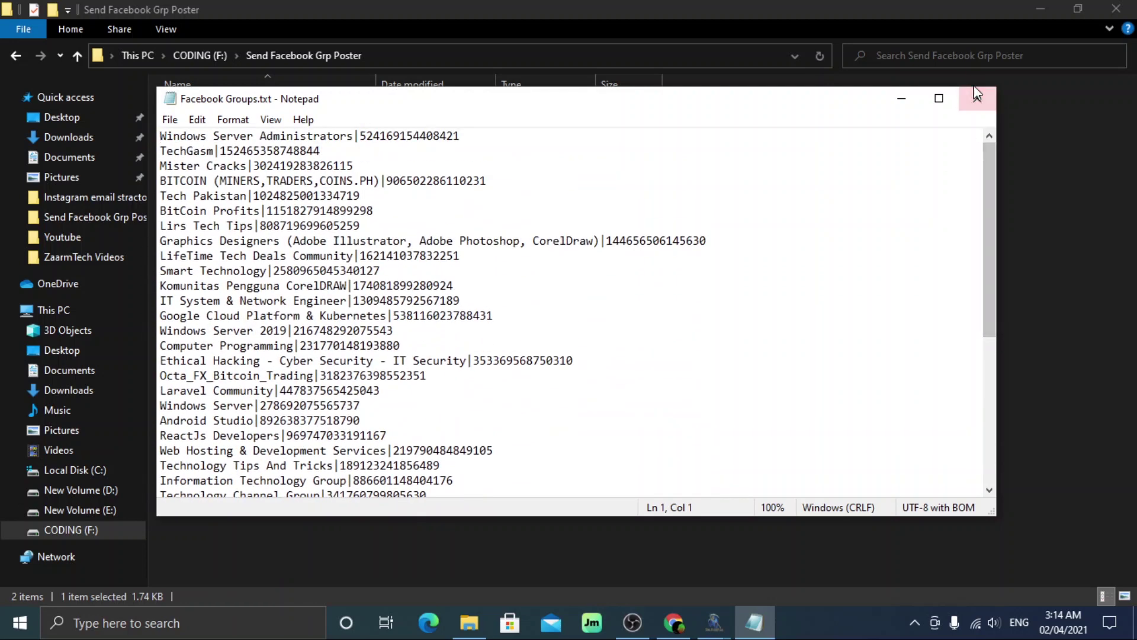
{"action": "left_click", "coordinate": [977, 101]}
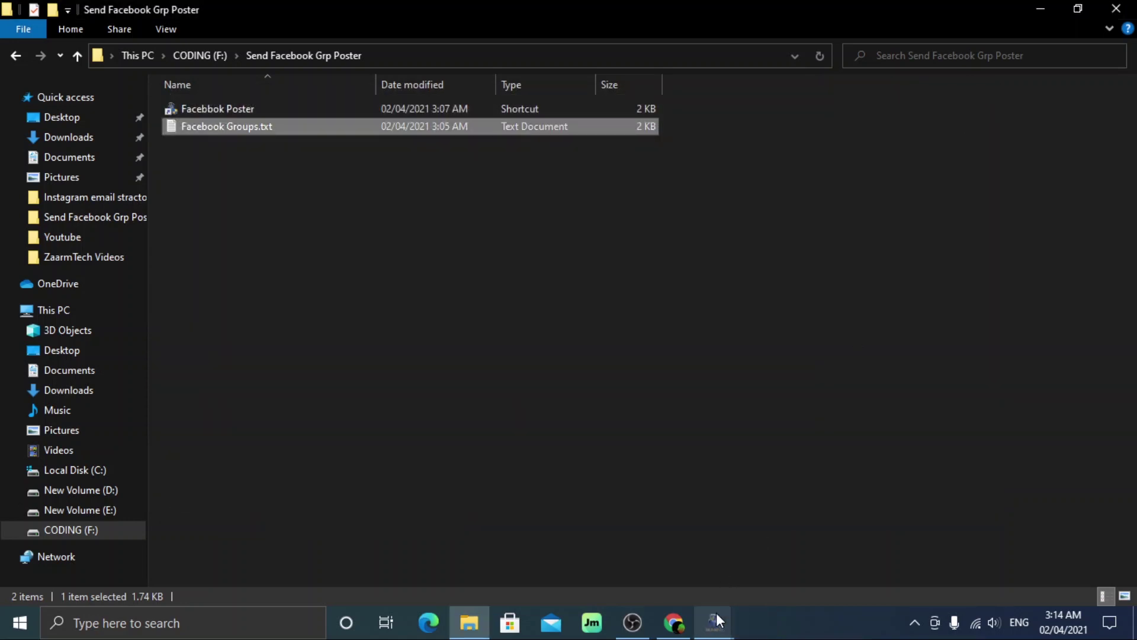
Clear all 30 groups from the list and remove the Tech Grp Poster schedule.
{"action": "mouse_move", "coordinate": [716, 612]}
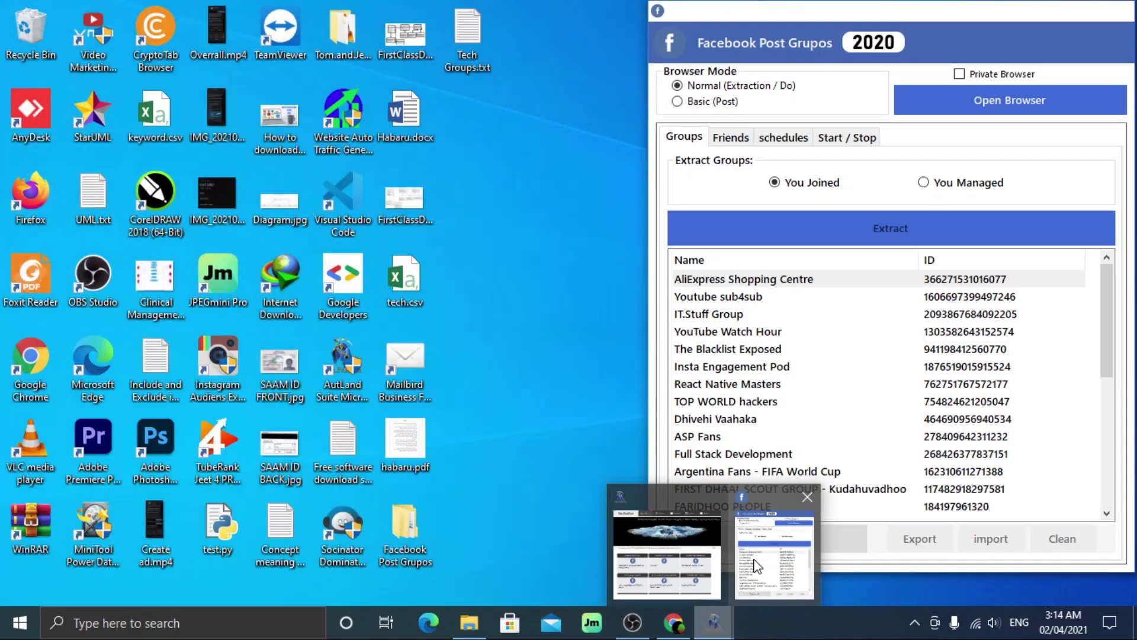
{"action": "left_click", "coordinate": [754, 561]}
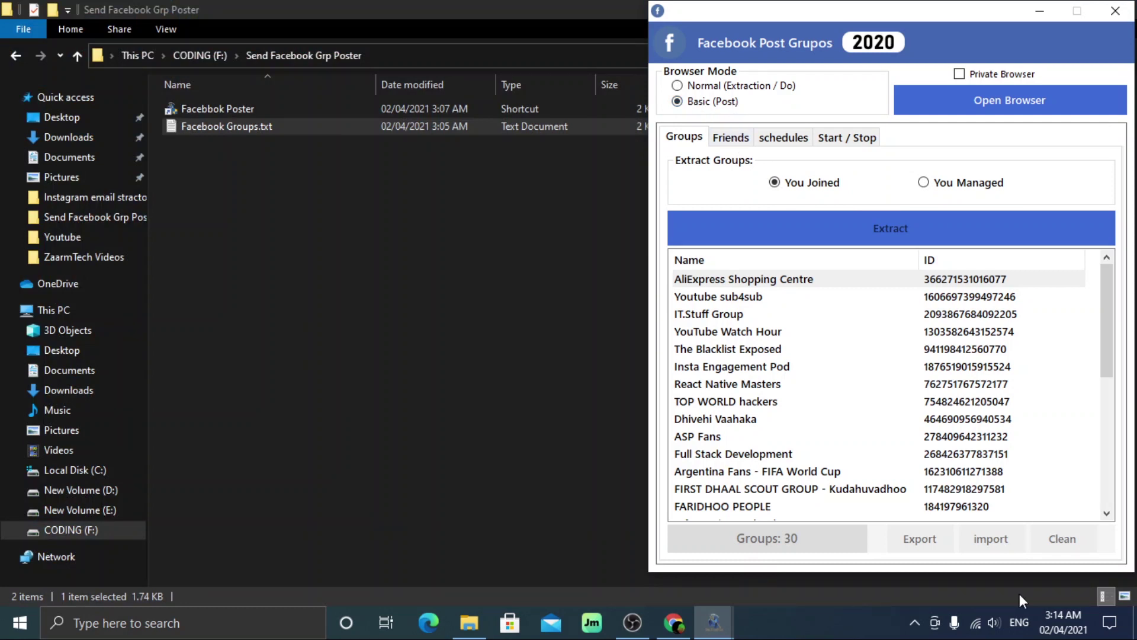
{"action": "left_click", "coordinate": [1062, 539]}
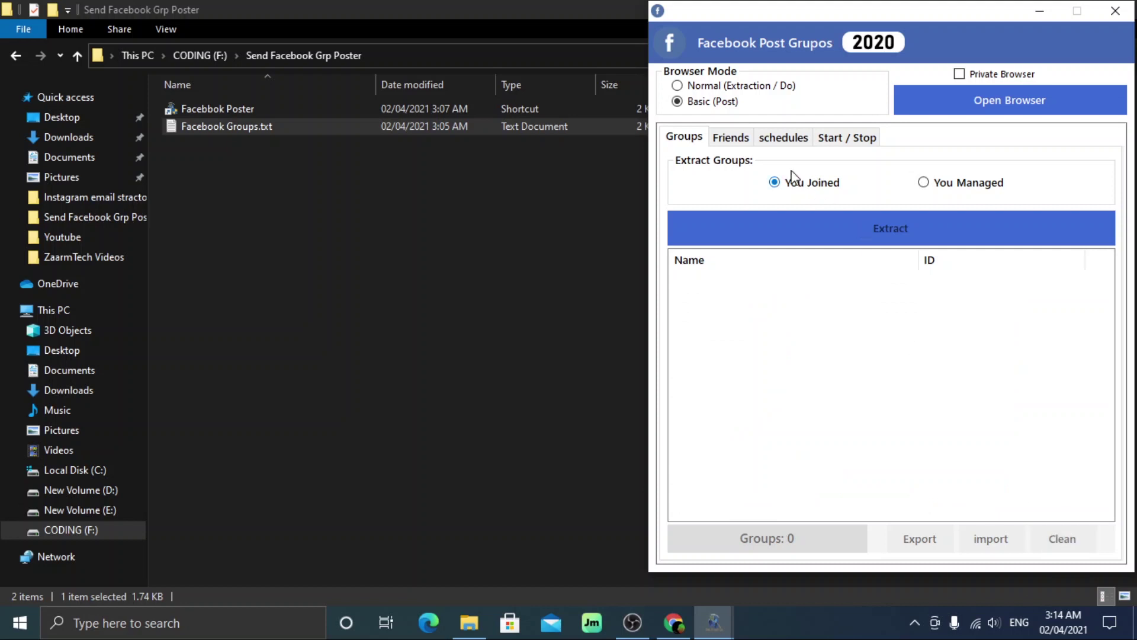
{"action": "left_click", "coordinate": [783, 137]}
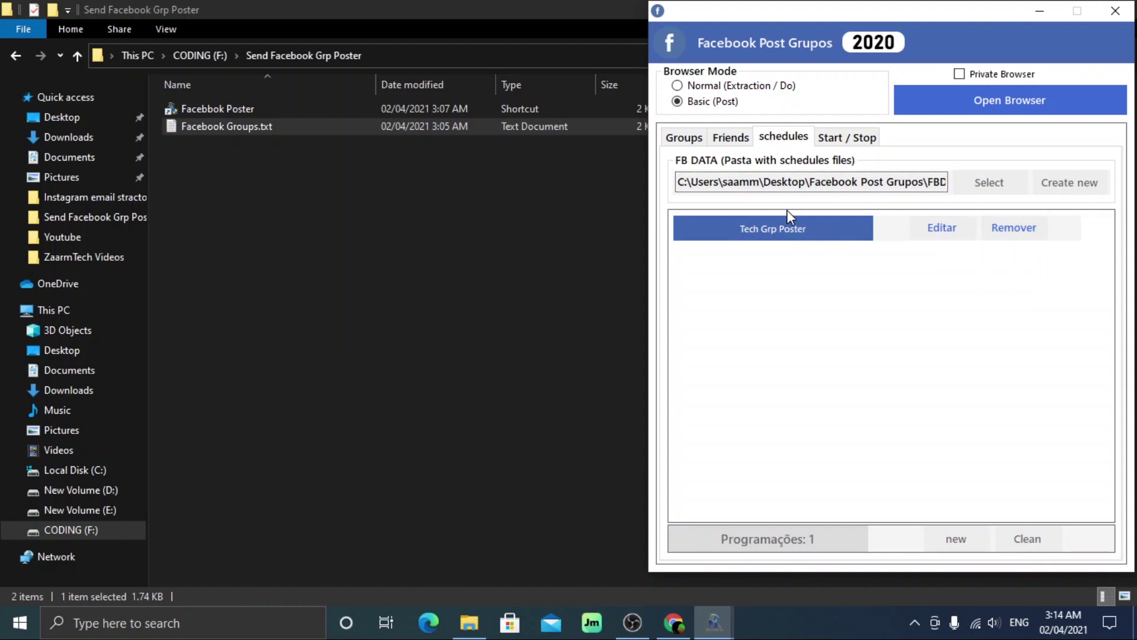
{"action": "left_click", "coordinate": [1008, 235]}
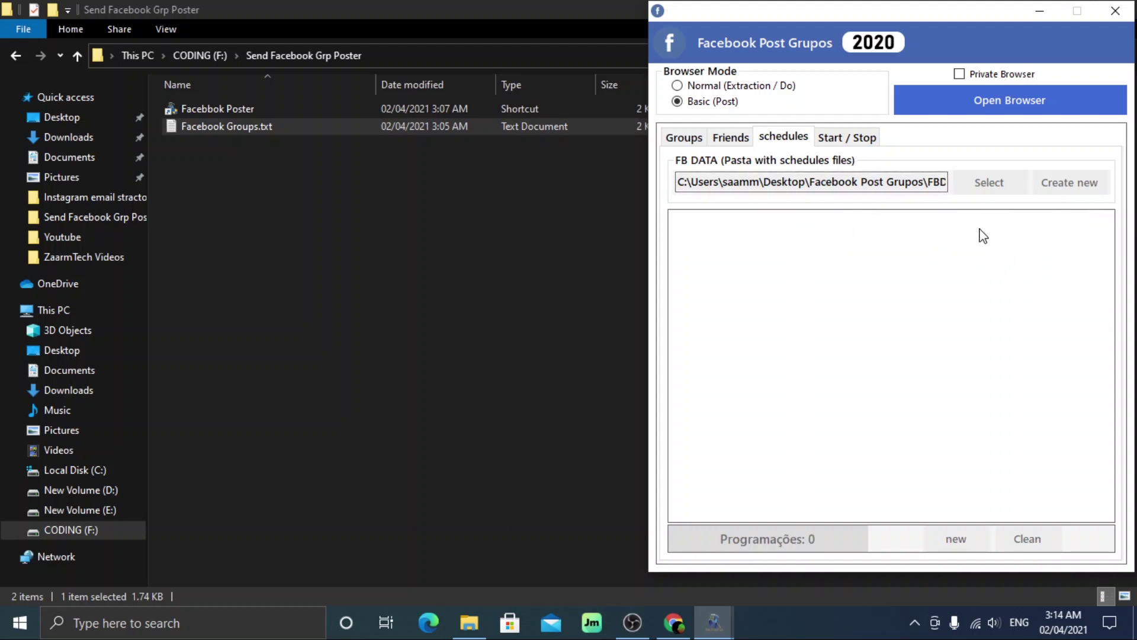
Set the schedule data folder to F:\Send Facebook Grp Poster.
{"action": "left_click", "coordinate": [1048, 189]}
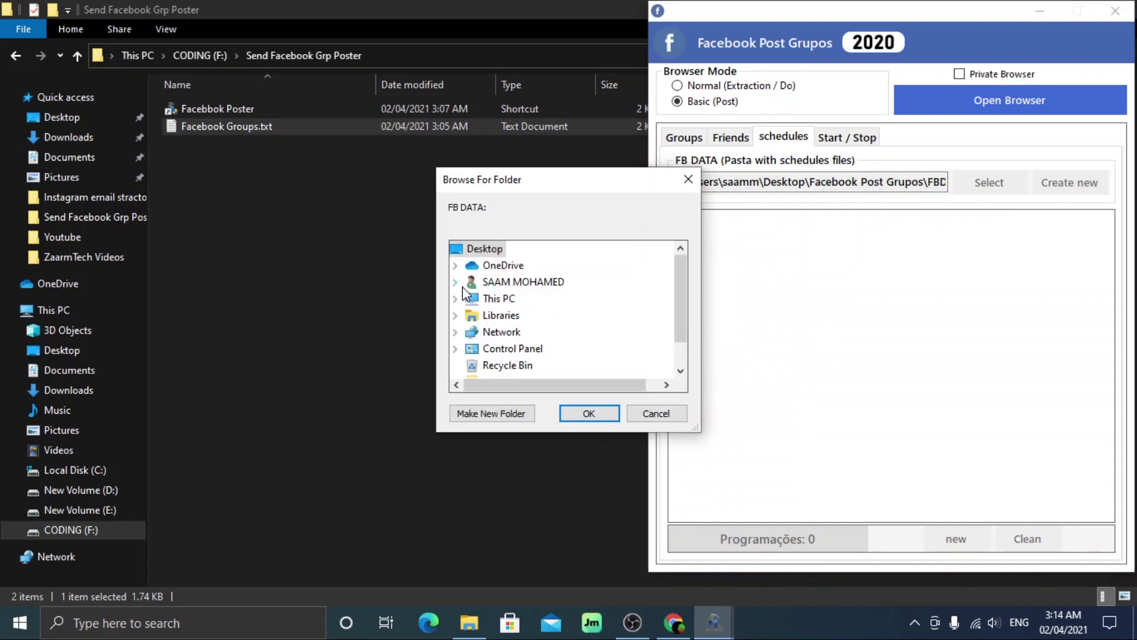
{"action": "double_click", "coordinate": [457, 299]}
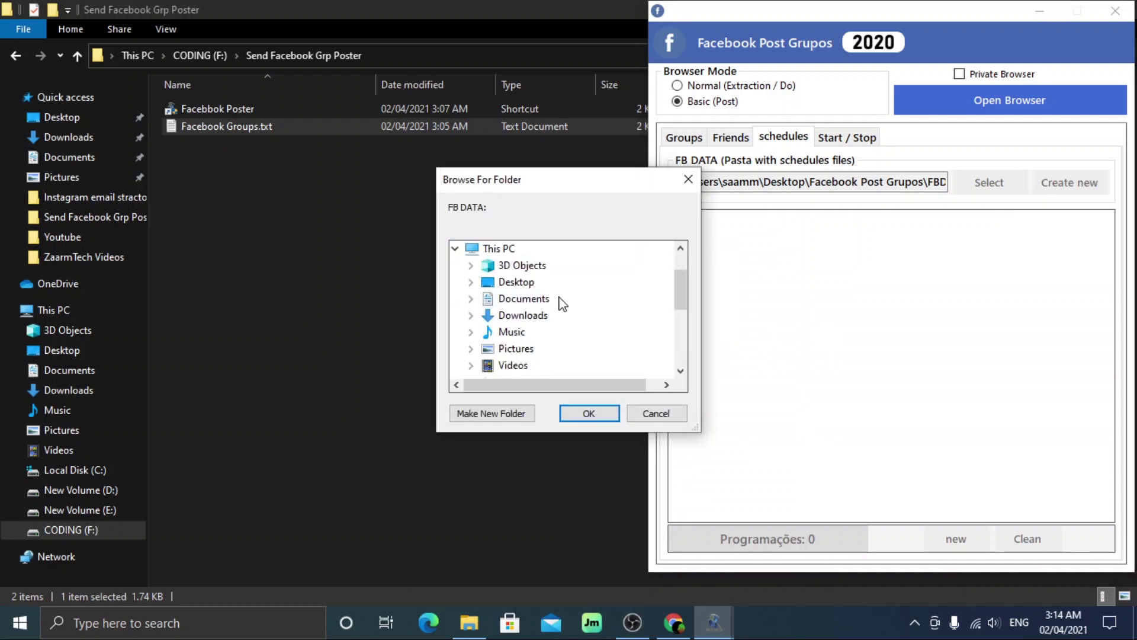
{"action": "scroll", "coordinate": [680, 291], "scroll_direction": "down", "scroll_amount": 3}
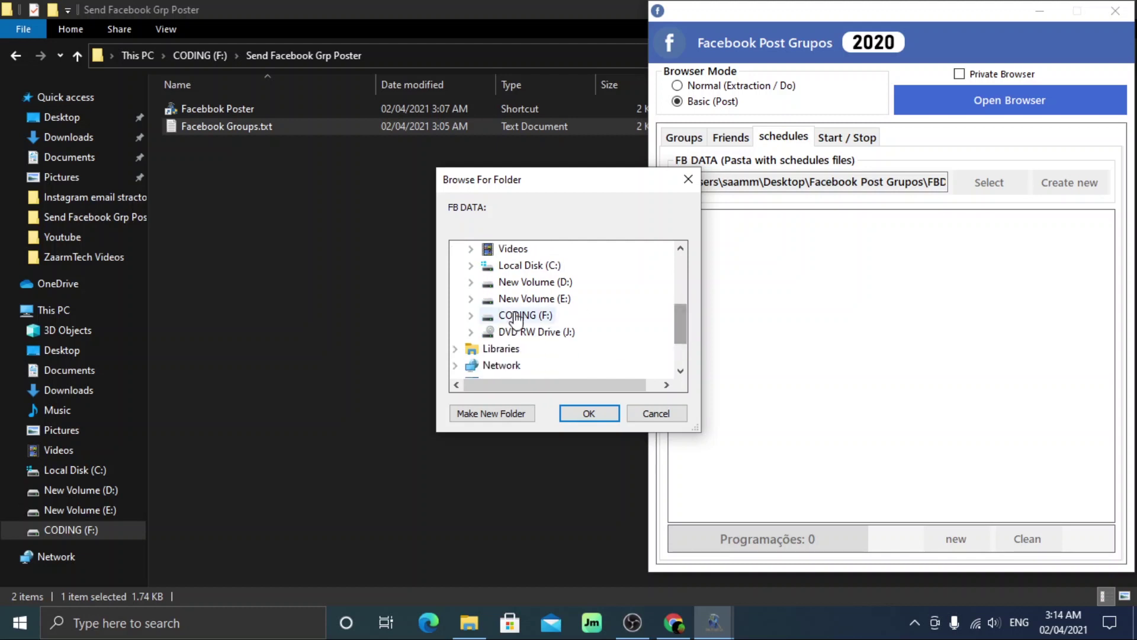
{"action": "left_click", "coordinate": [474, 315]}
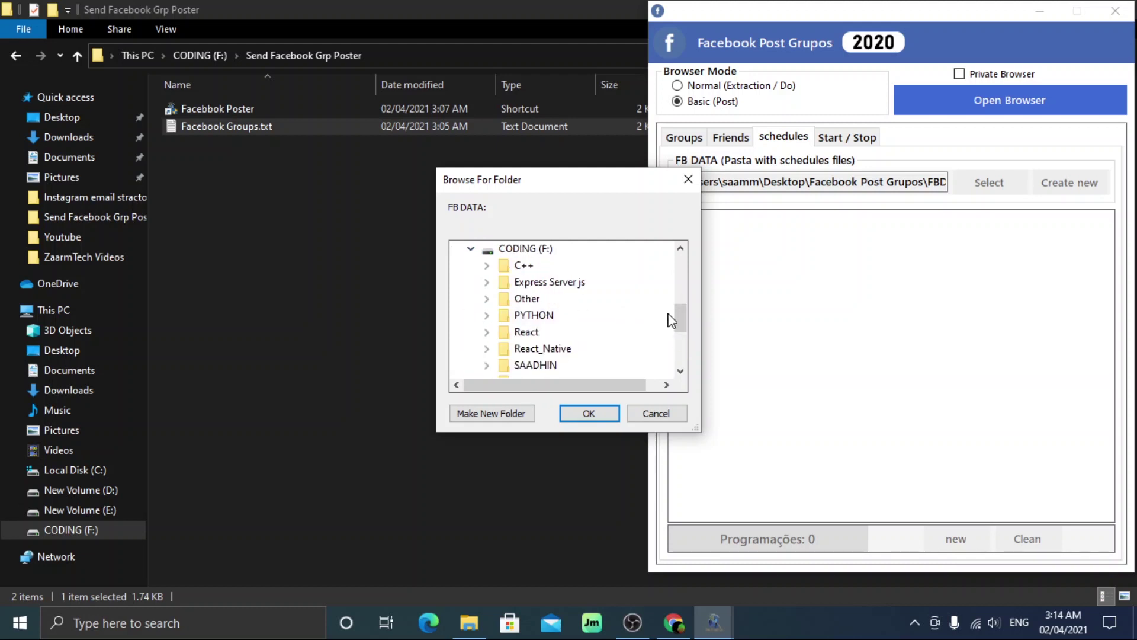
{"action": "left_click_drag", "start_coordinate": [681, 318], "coordinate": [680, 331]}
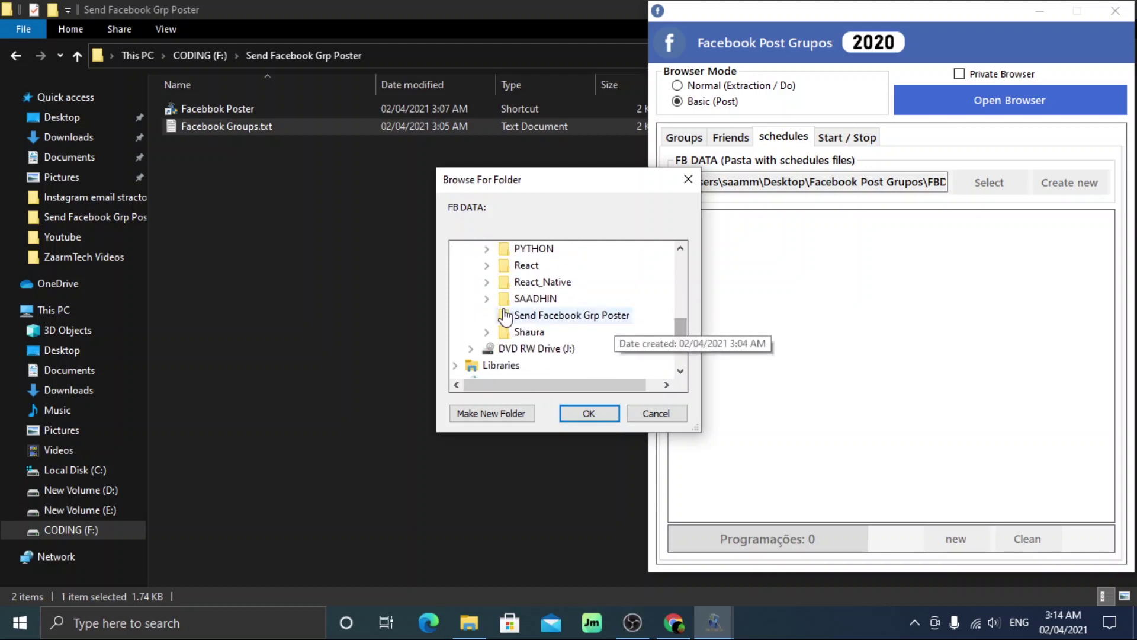
{"action": "left_click", "coordinate": [525, 323]}
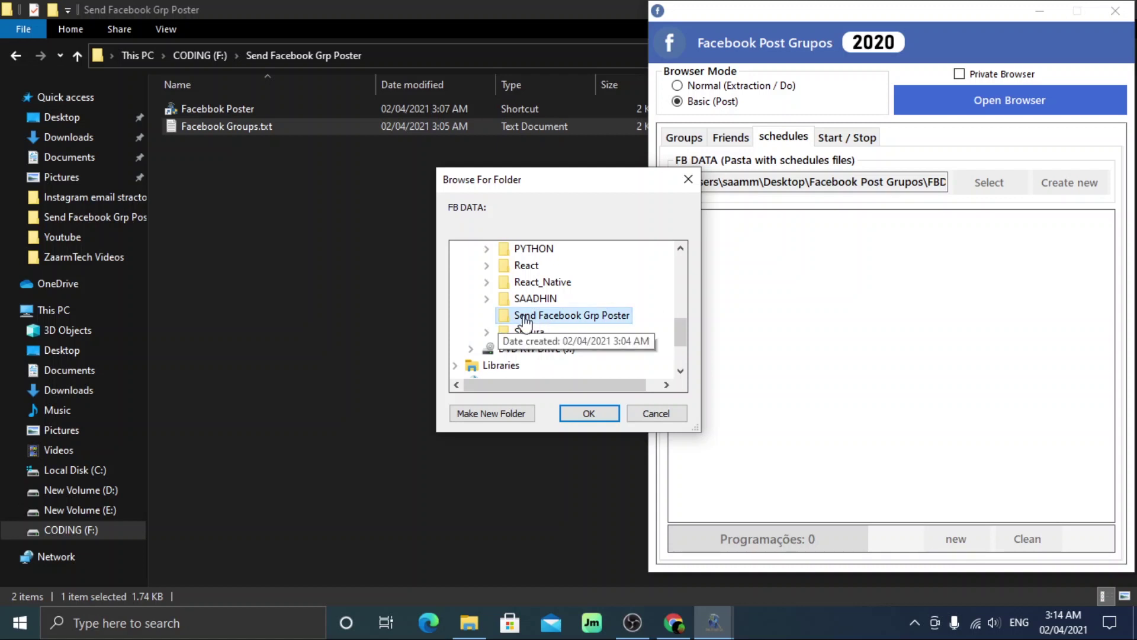
{"action": "left_click", "coordinate": [589, 413]}
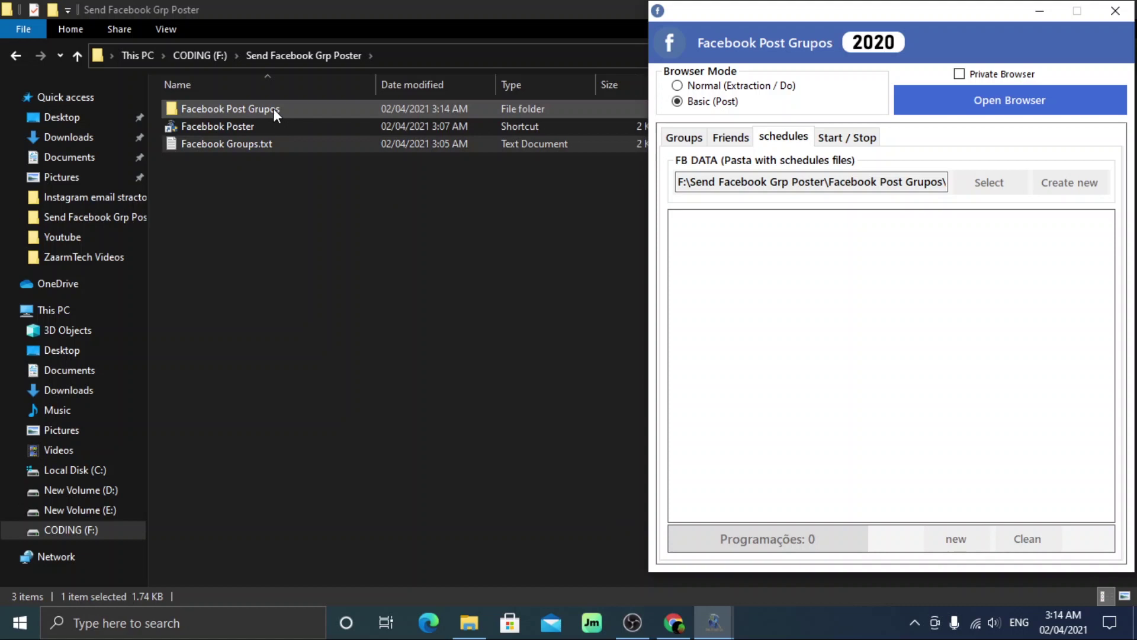
Create a new schedule, replacing 'Programação1' with the name 'Facebook Group Poster Demo'.
{"action": "left_click", "coordinate": [944, 541]}
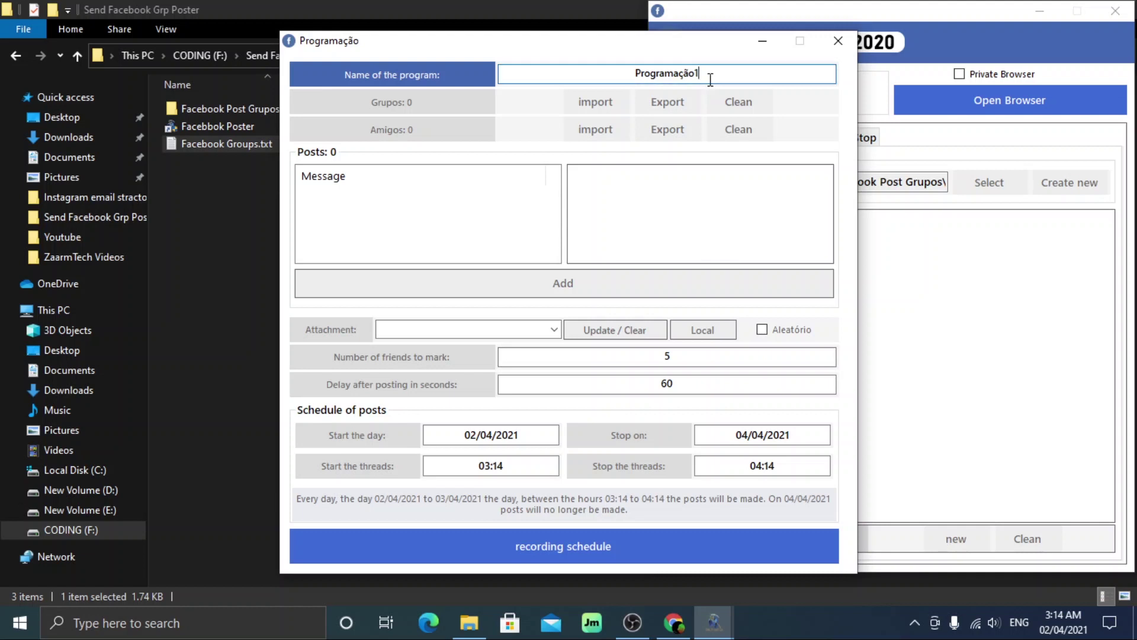
{"action": "left_click_drag", "start_coordinate": [711, 73], "coordinate": [610, 72]}
{"action": "type", "text": "Facebook"}
{"action": "type", "text": " Group "}
{"action": "type", "text": "Poster "}
{"action": "type", "text": "Au"}
{"action": "key", "text": "BackSpace"}
{"action": "key", "text": "BackSpace"}
{"action": "type", "text": "Demo"}
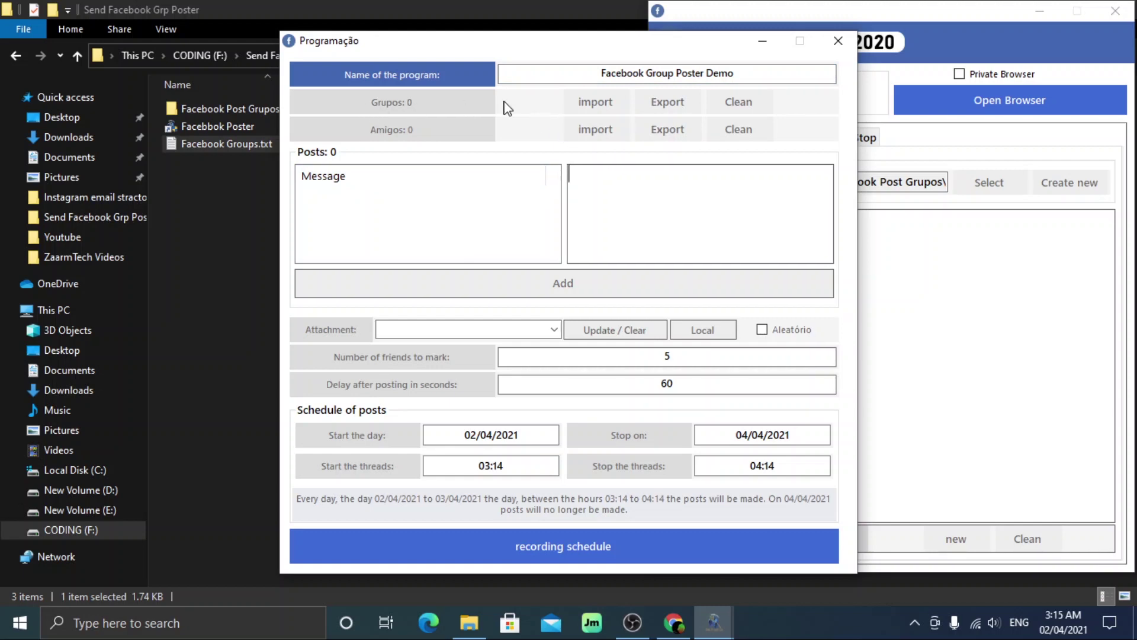
Import the 42 groups from F:\Send Facebook Grp Poster\Facebook Groups.txt into the schedule.
{"action": "left_click", "coordinate": [588, 107]}
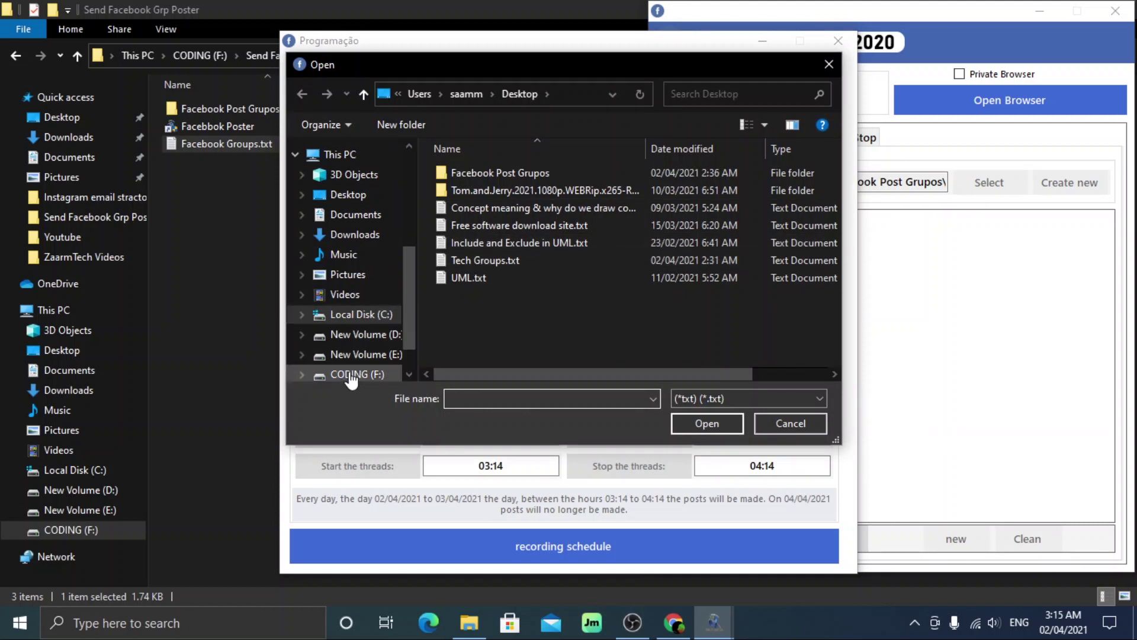
{"action": "left_click", "coordinate": [351, 376]}
{"action": "double_click", "coordinate": [477, 296]}
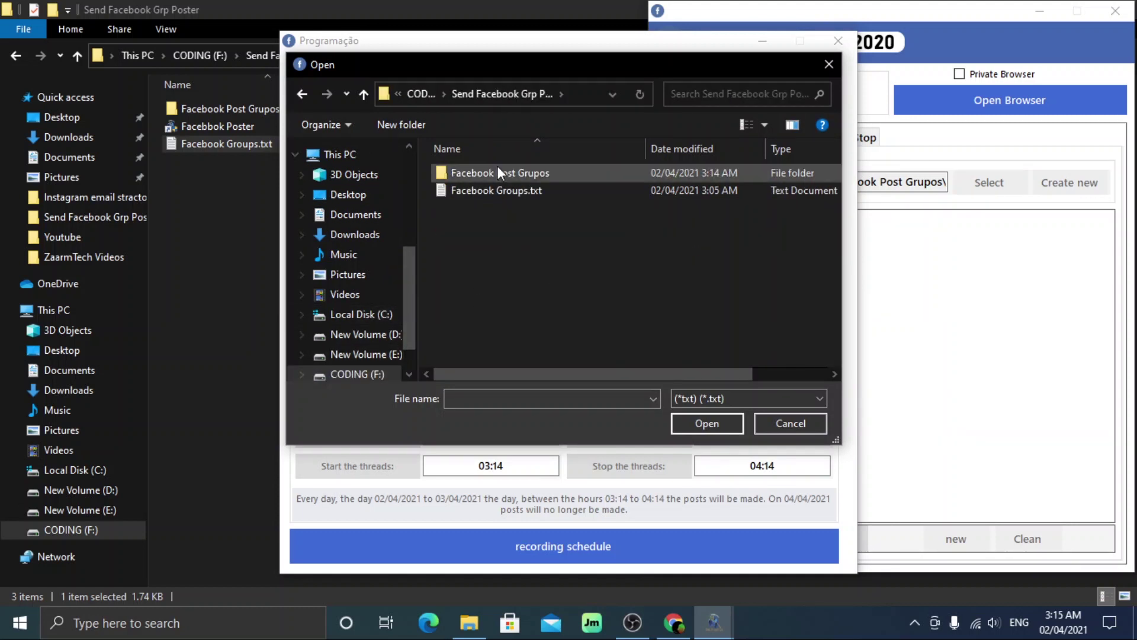
{"action": "left_click", "coordinate": [500, 189]}
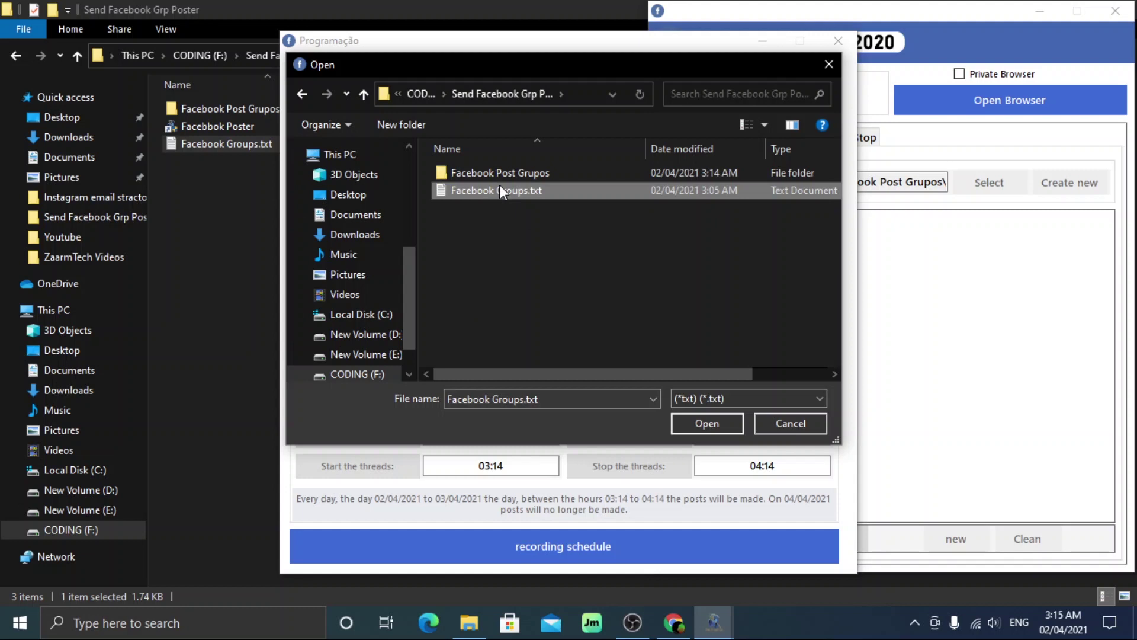
{"action": "left_click", "coordinate": [694, 422]}
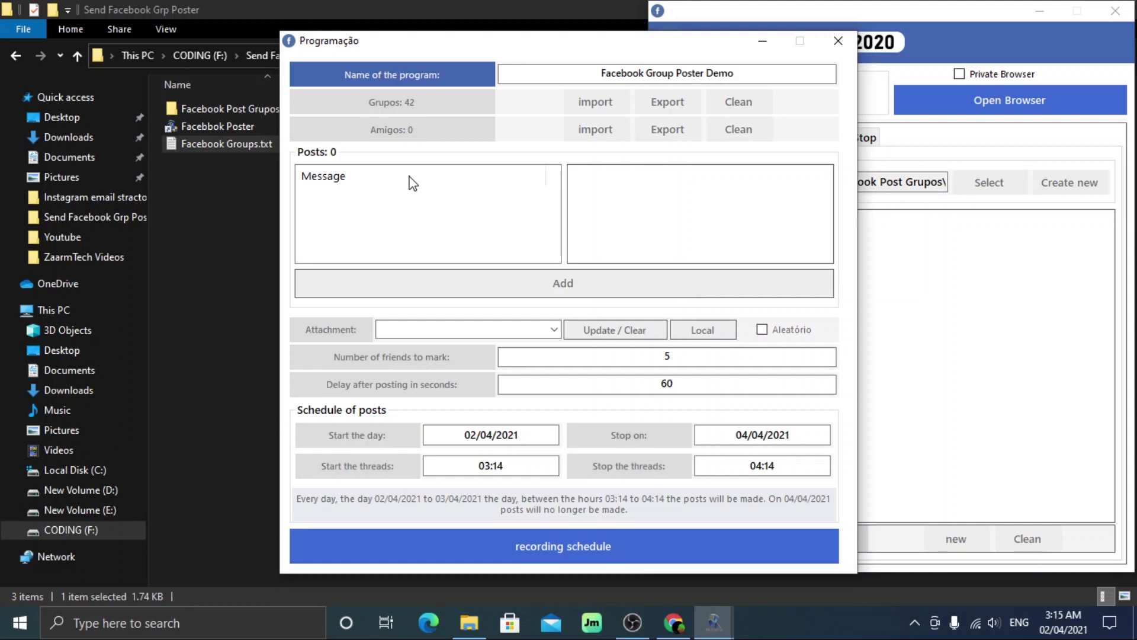
{"action": "left_click", "coordinate": [674, 622]}
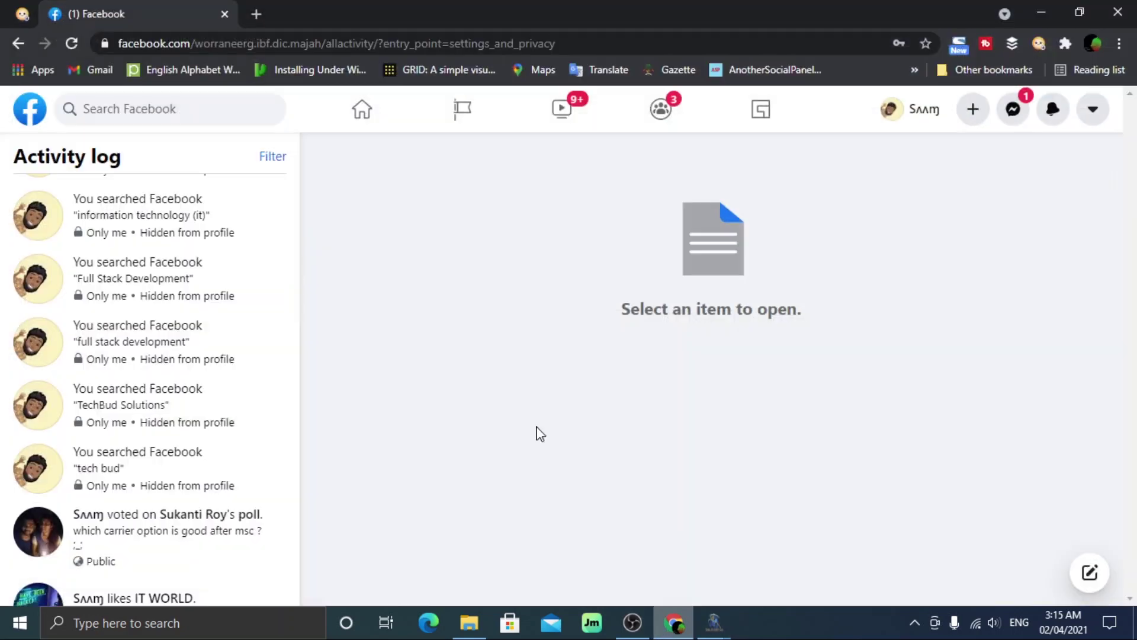
Search YouTube for 'zaarm tech copy and paste from images', open and pause the video, then start the message.
{"action": "left_click", "coordinate": [265, 8]}
{"action": "type", "text": "youtube.com"}
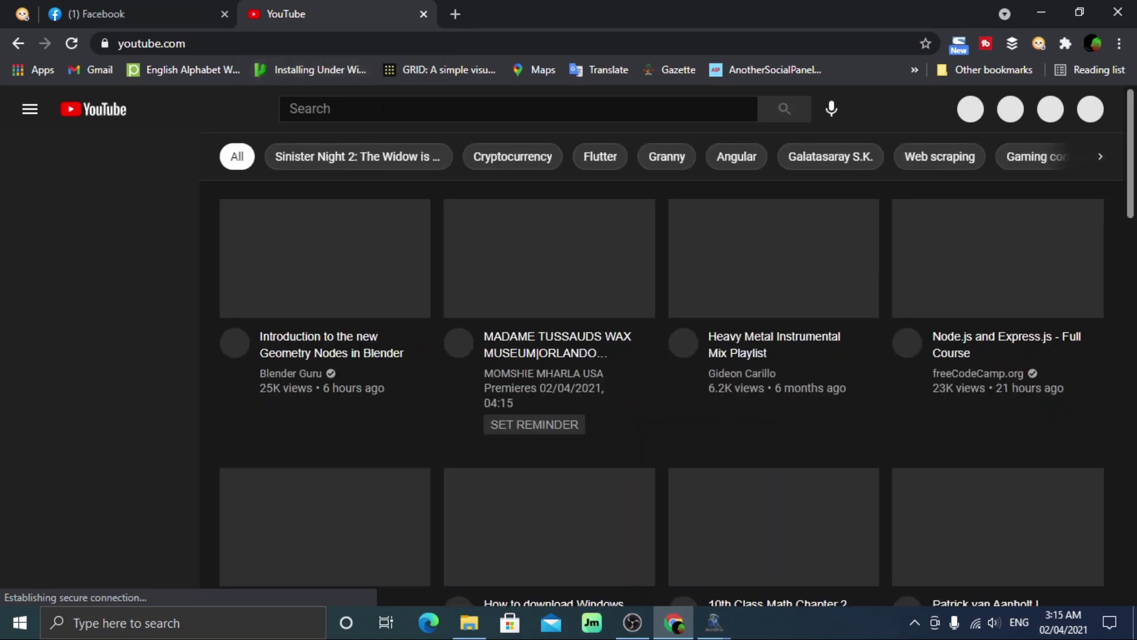
{"action": "left_click", "coordinate": [405, 109]}
{"action": "type", "text": "za"}
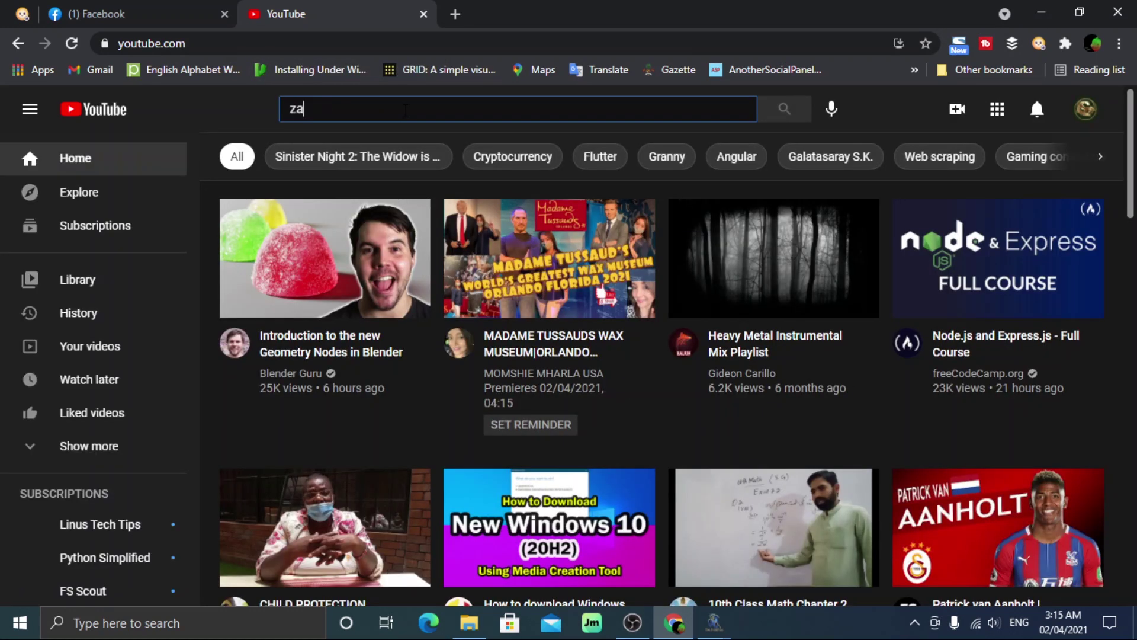
{"action": "type", "text": "arm tech copy and paste from images"}
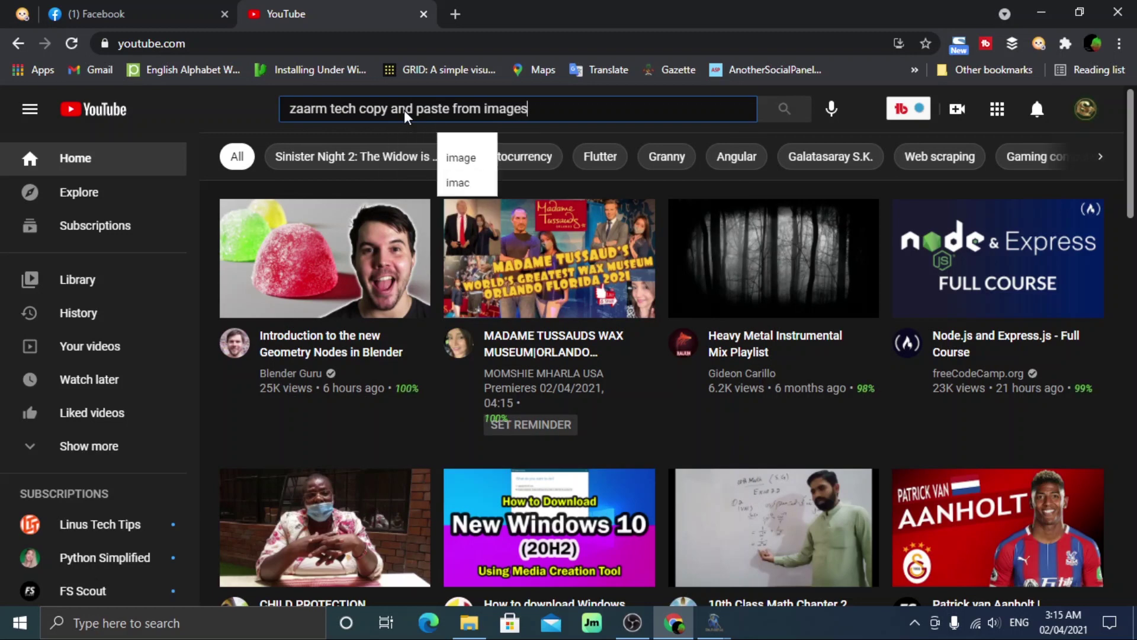
{"action": "key", "text": "Return"}
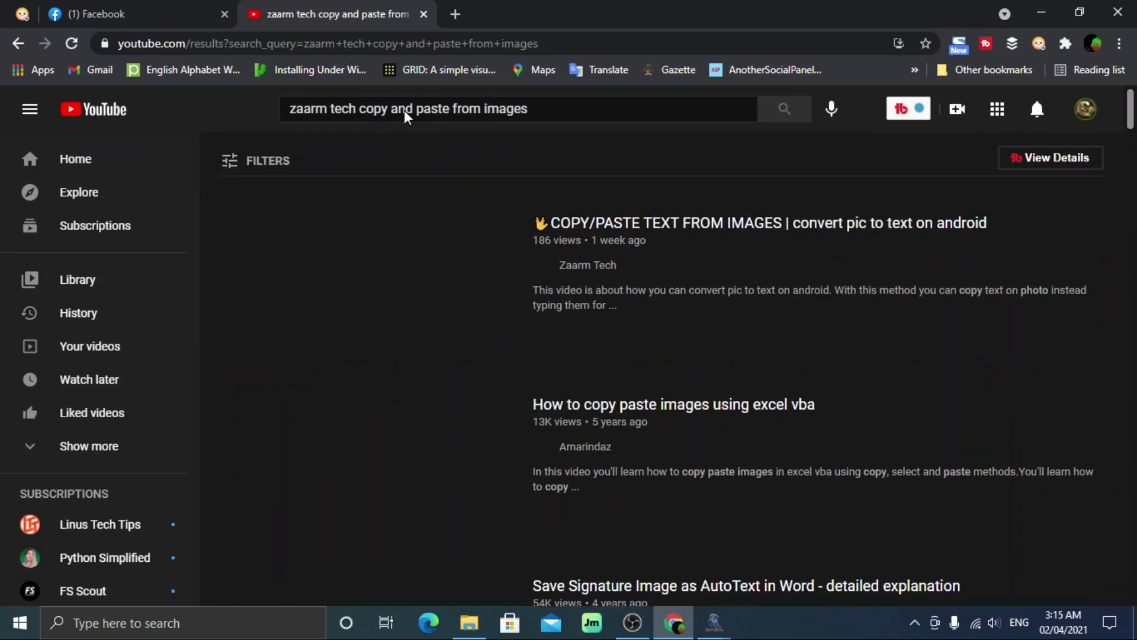
{"action": "left_click", "coordinate": [608, 228]}
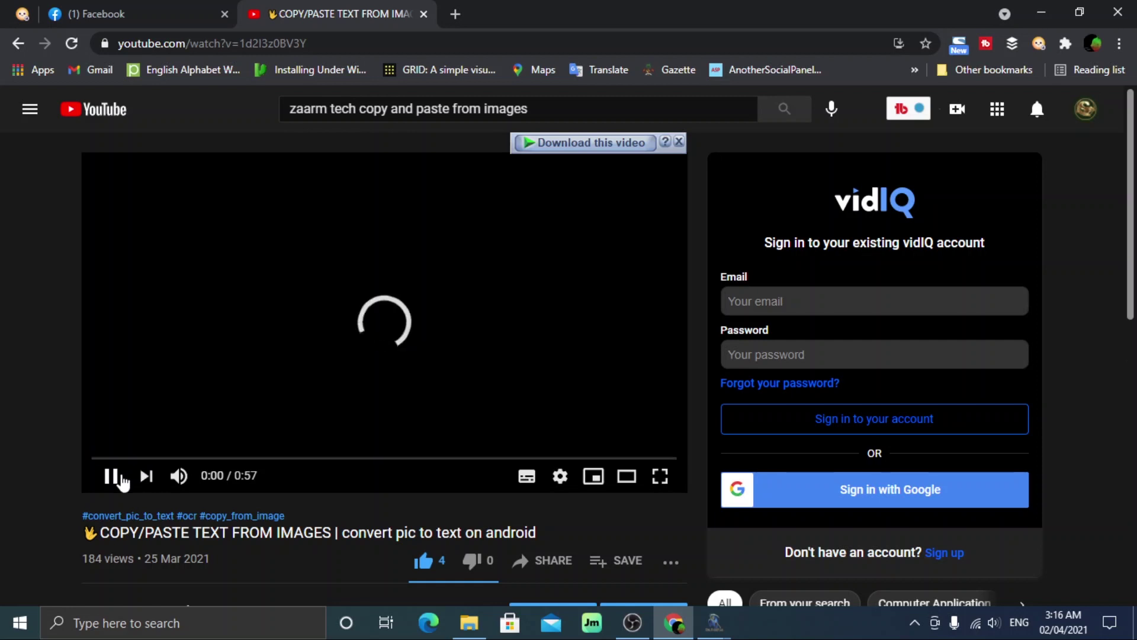
{"action": "left_click", "coordinate": [115, 475]}
{"action": "left_click_drag", "start_coordinate": [332, 532], "coordinate": [100, 532]}
{"action": "key", "text": "ctrl+c"}
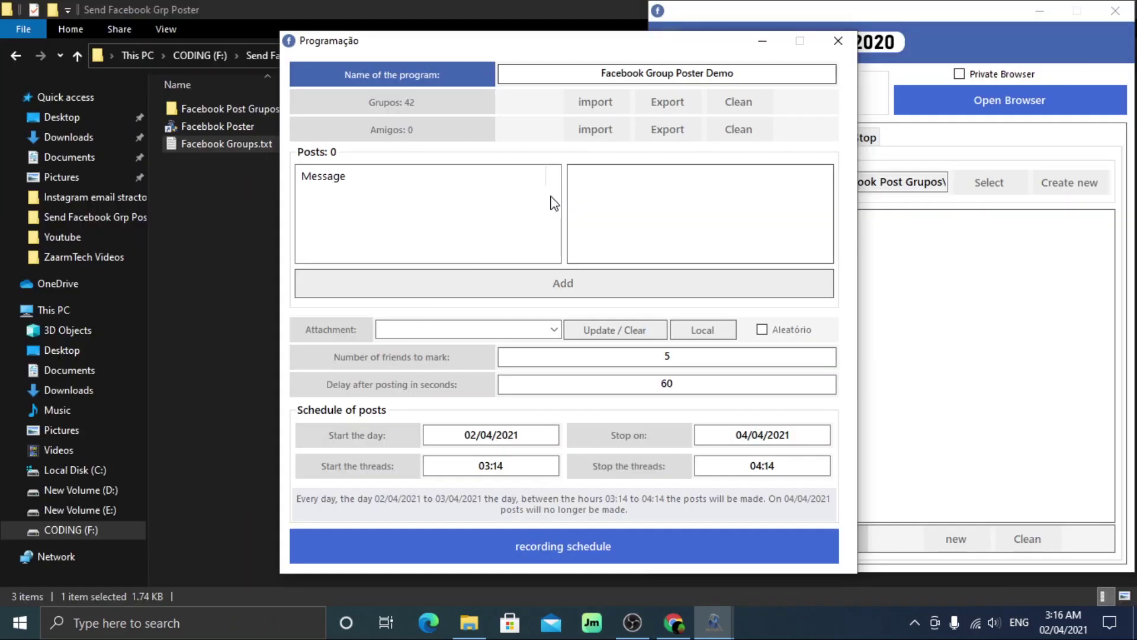
{"action": "type", "text": "H"}
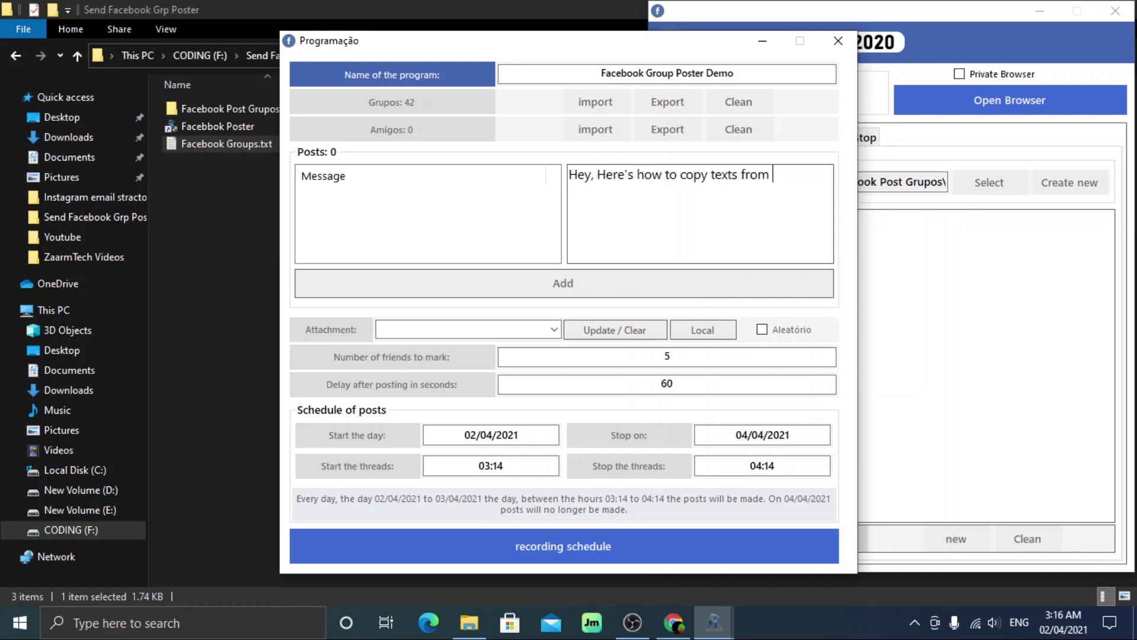
Finish the message so it ends '...paste in anywhere with your mobile phone.'.
{"action": "type", "text": "images and paste w"}
{"action": "key", "text": "BackSpace"}
{"action": "type", "text": "then "}
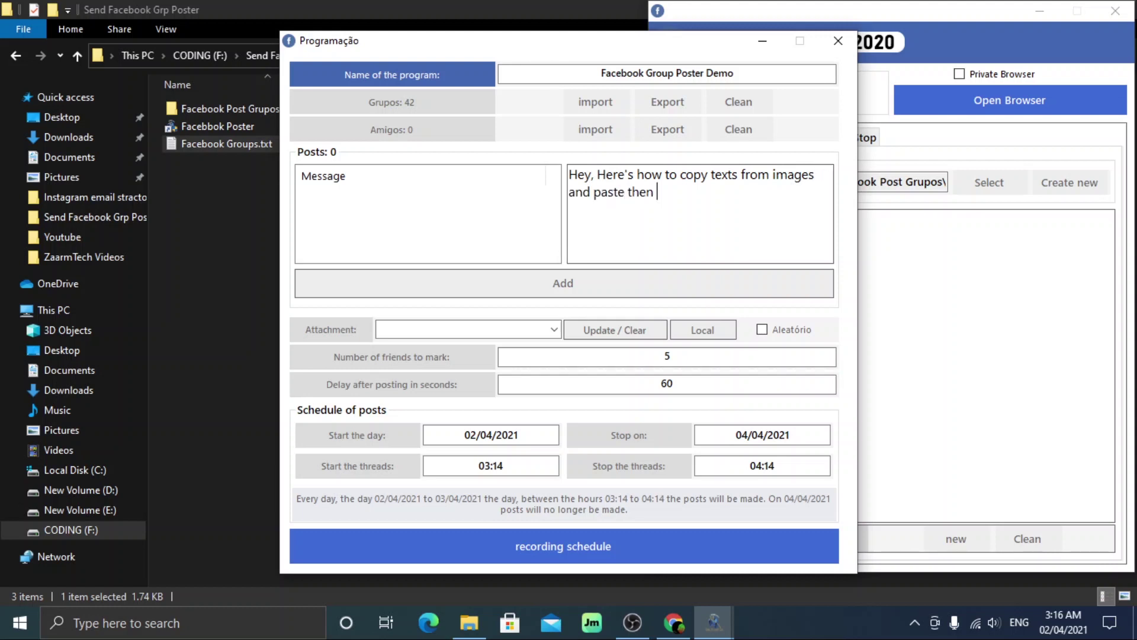
{"action": "type", "text": "in software"}
{"action": "key", "text": "BackSpace"}
{"action": "key", "text": "BackSpace"}
{"action": "key", "text": "BackSpace"}
{"action": "key", "text": "BackSpace"}
{"action": "key", "text": "BackSpace"}
{"action": "key", "text": "BackSpace"}
{"action": "key", "text": "BackSpace"}
{"action": "key", "text": "BackSpace"}
{"action": "key", "text": "BackSpace"}
{"action": "key", "text": "BackSpace"}
{"action": "key", "text": "BackSpace"}
{"action": "key", "text": "BackSpace"}
{"action": "type", "text": "in anywhere with your mobile phonr"}
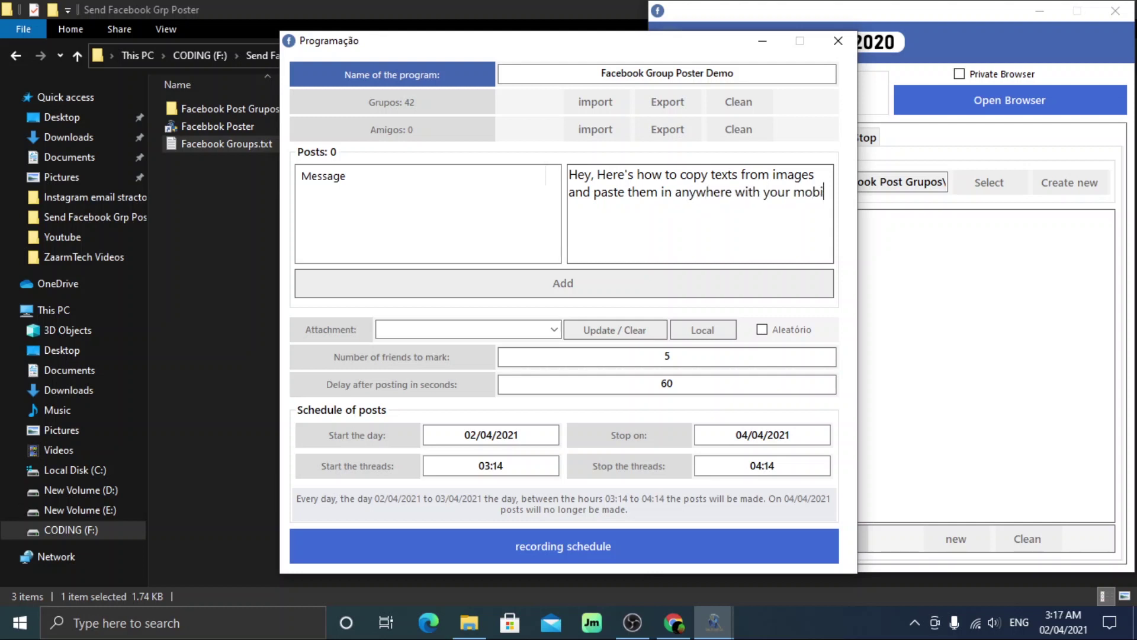
{"action": "key", "text": "ctrl+v"}
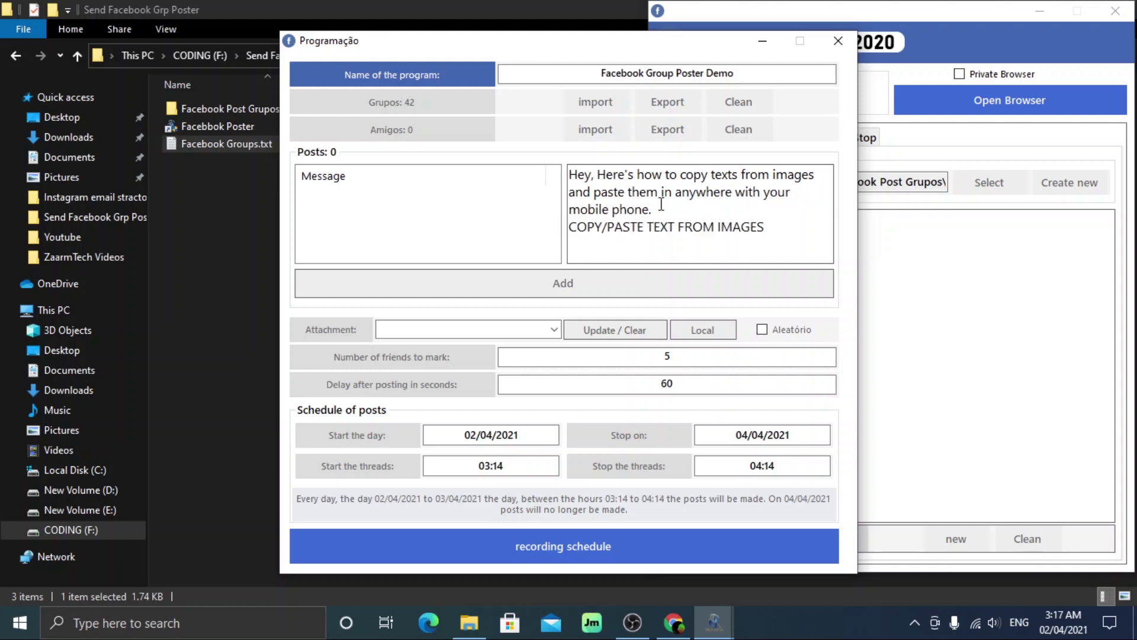
{"action": "key", "text": "BackSpace"}
{"action": "key", "text": "BackSpace"}
{"action": "key", "text": "BackSpace"}
{"action": "key", "text": "BackSpace"}
{"action": "key", "text": "BackSpace"}
{"action": "key", "text": "BackSpace"}
{"action": "key", "text": "BackSpace"}
{"action": "key", "text": "BackSpace"}
{"action": "key", "text": "BackSpace"}
{"action": "key", "text": "BackSpace"}
{"action": "key", "text": "BackSpace"}
{"action": "key", "text": "BackSpace"}
{"action": "key", "text": "BackSpace"}
{"action": "key", "text": "BackSpace"}
{"action": "key", "text": "BackSpace"}
{"action": "key", "text": "BackSpace"}
{"action": "key", "text": "BackSpace"}
{"action": "key", "text": "BackSpace"}
{"action": "key", "text": "BackSpace"}
{"action": "key", "text": "BackSpace"}
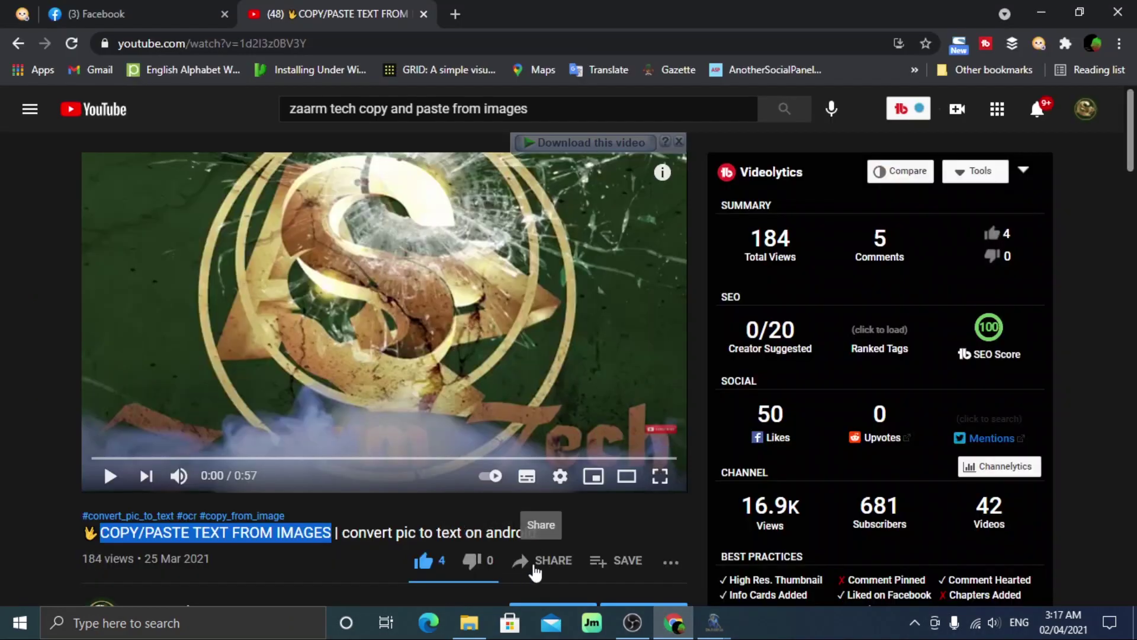
Copy the video's youtu.be share link and paste it below the message.
{"action": "left_click", "coordinate": [535, 560]}
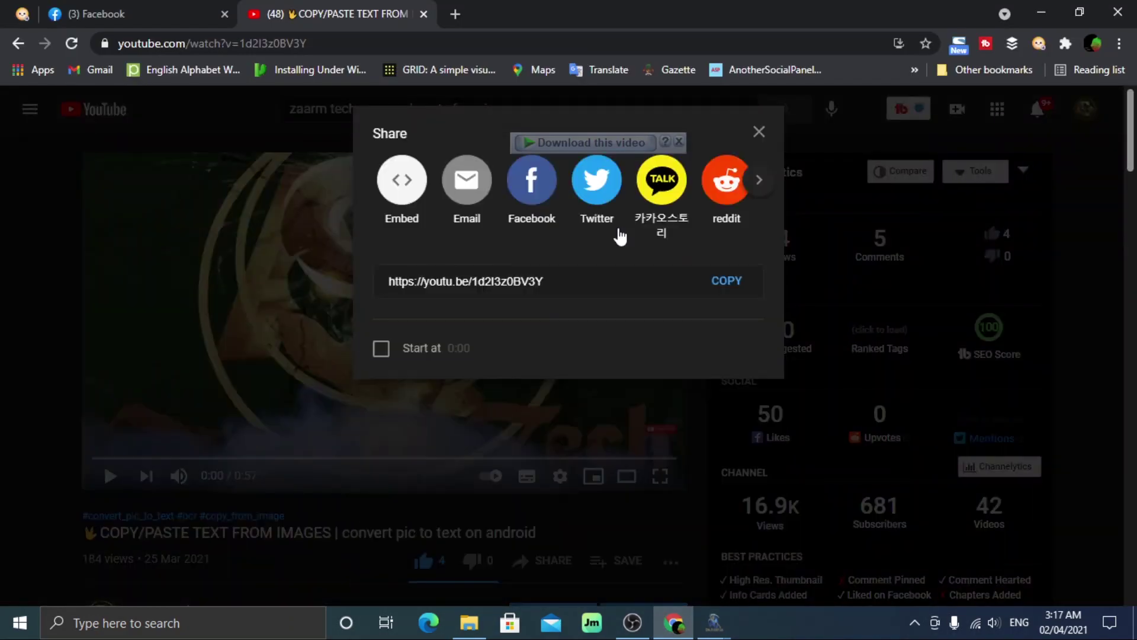
{"action": "left_click", "coordinate": [727, 385]}
{"action": "left_click", "coordinate": [759, 235]}
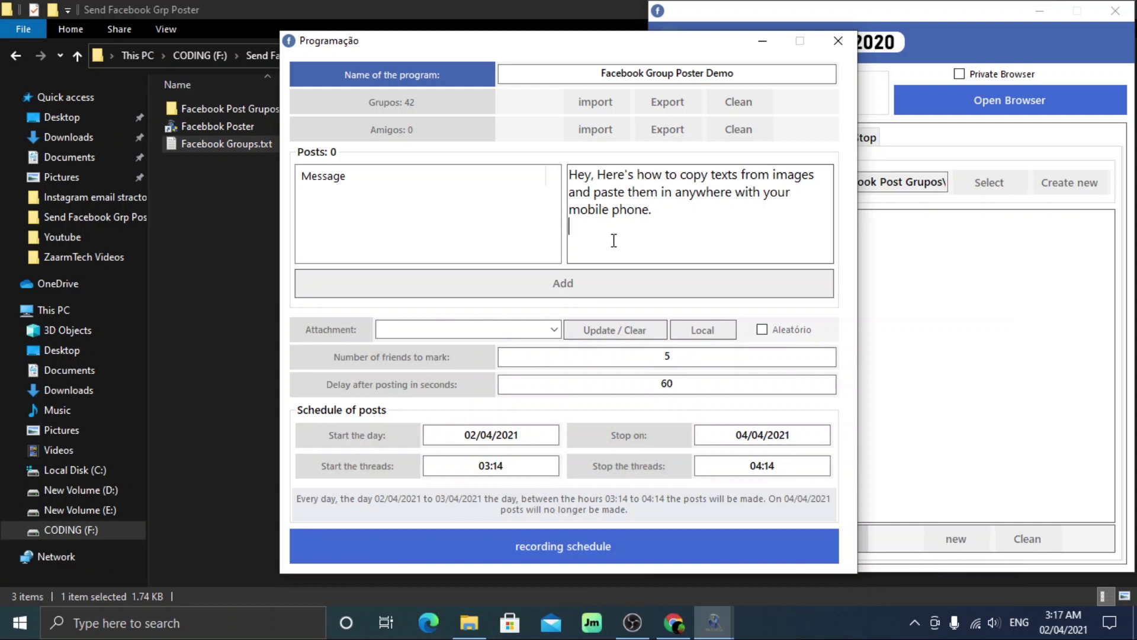
{"action": "key", "text": "ctrl+v"}
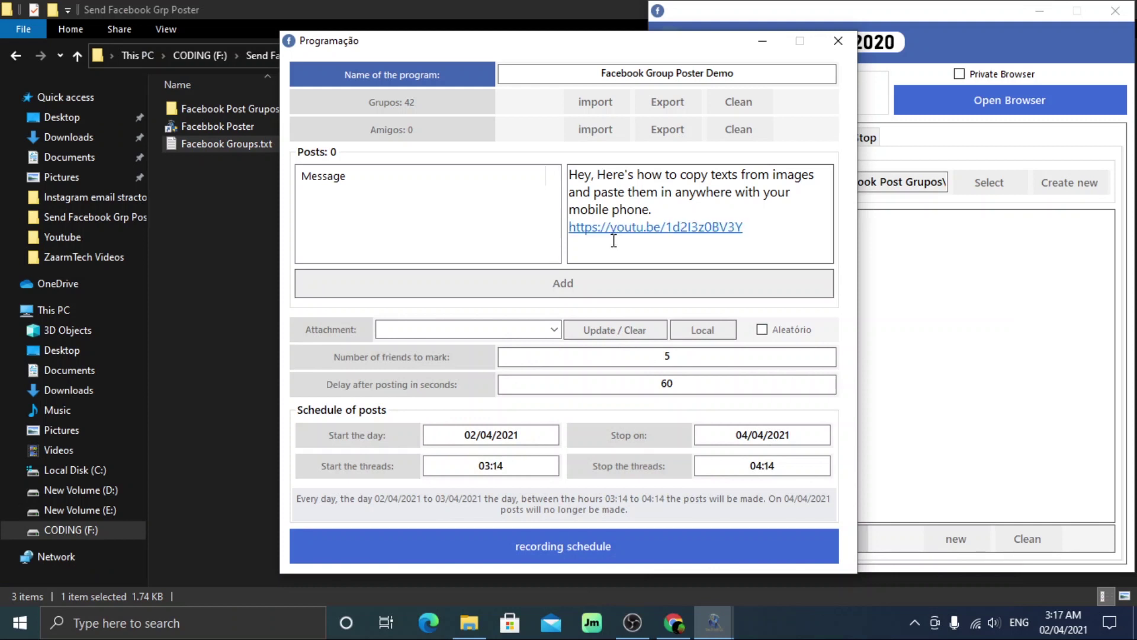
Add the message, set friends to tag to 0, keep the 60-second delay, and save.
{"action": "left_click", "coordinate": [572, 284]}
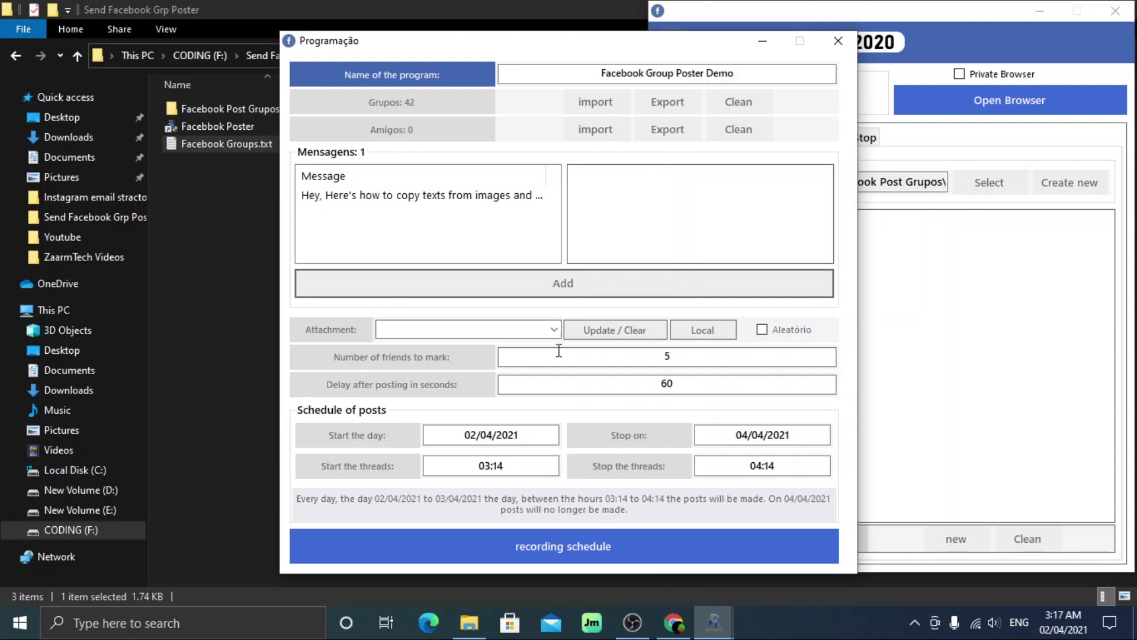
{"action": "left_click", "coordinate": [671, 356]}
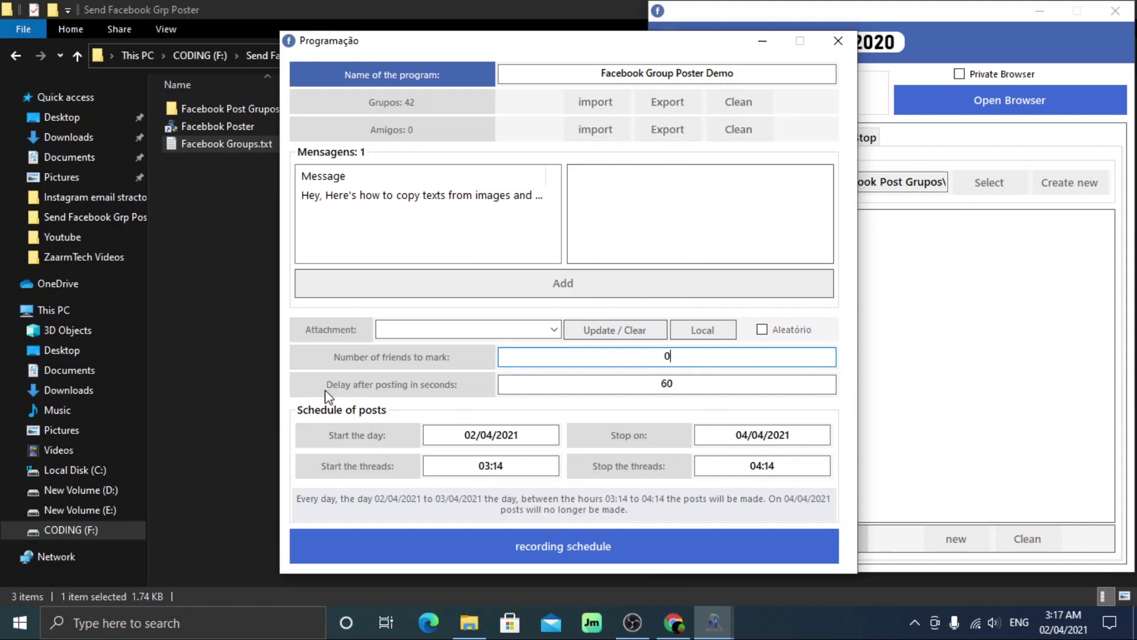
{"action": "left_click", "coordinate": [691, 385]}
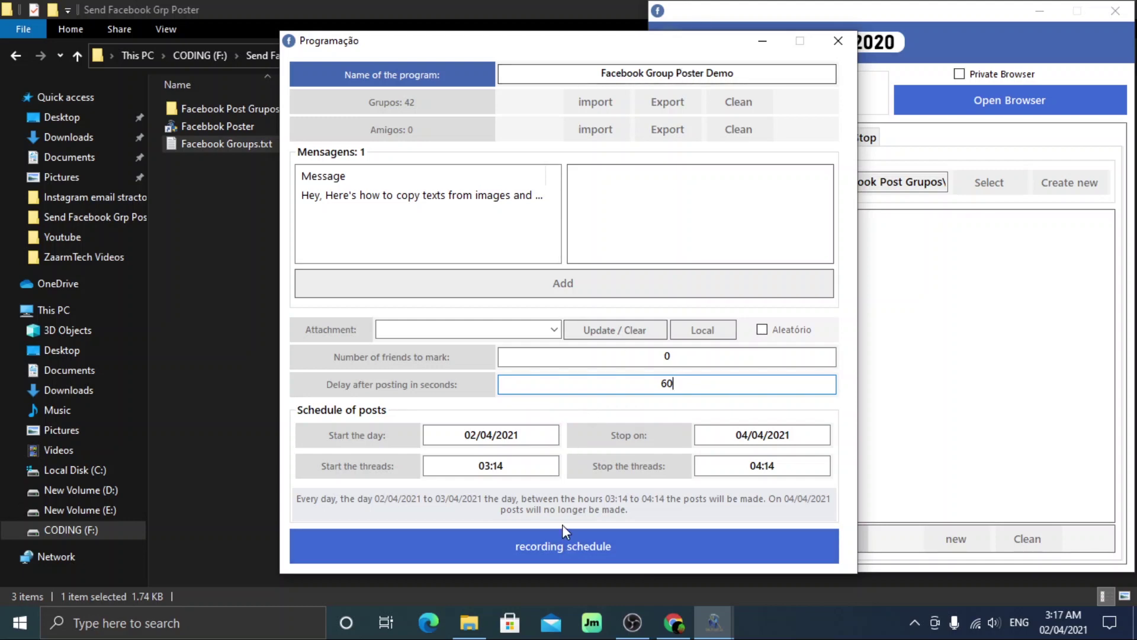
{"action": "left_click", "coordinate": [532, 542]}
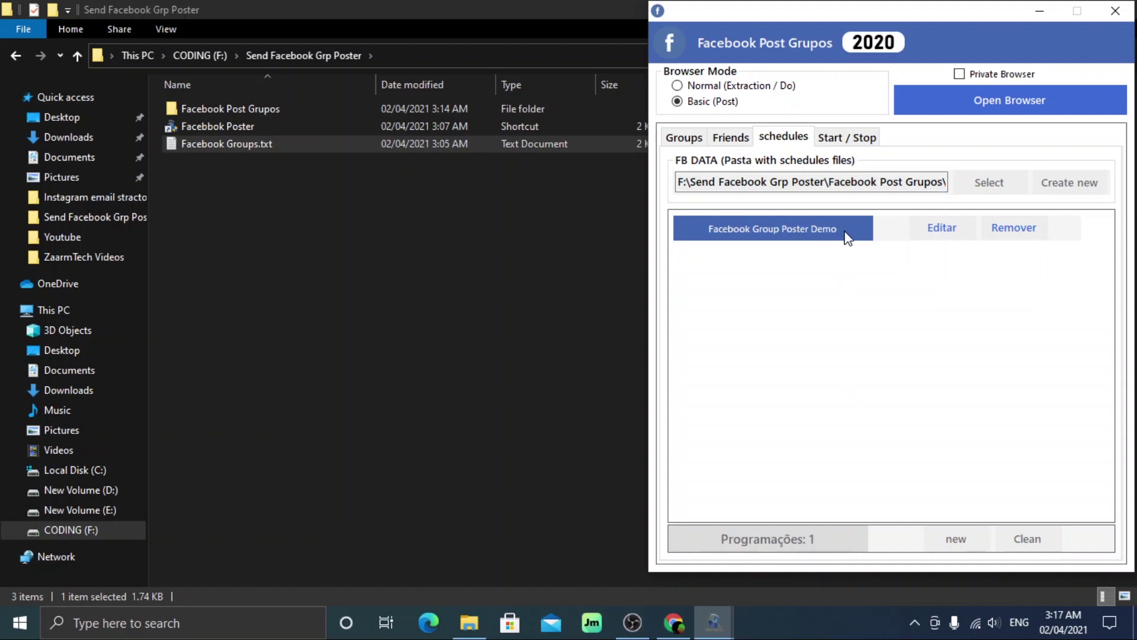
Show the Start / Stop controls and open the posting browser signed into Facebook.
{"action": "left_click", "coordinate": [855, 139]}
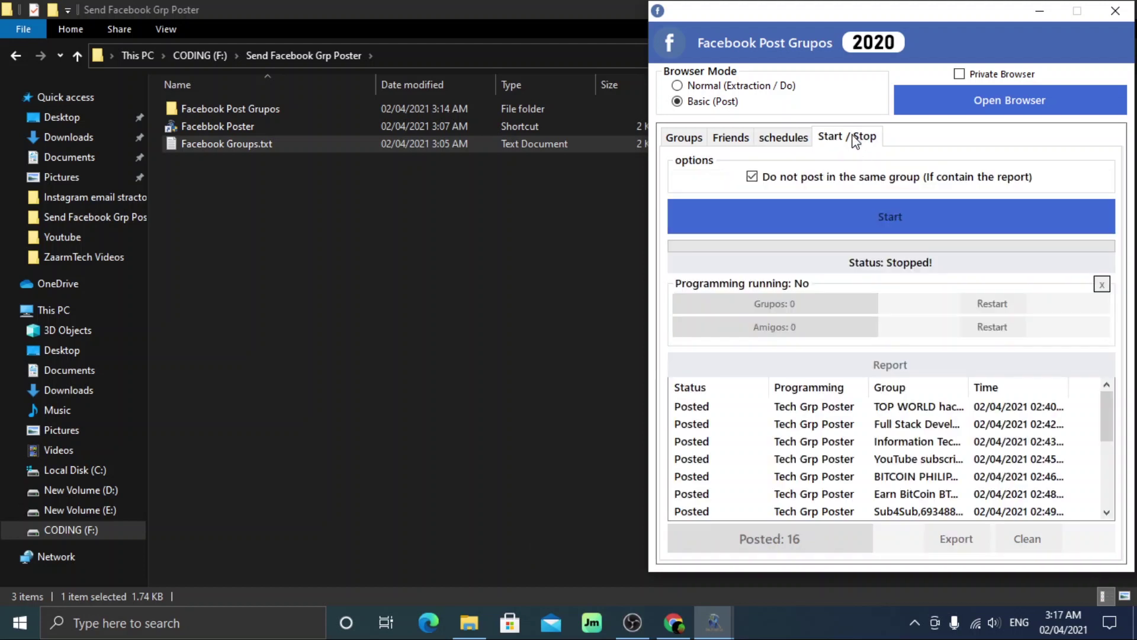
{"action": "left_click", "coordinate": [998, 99]}
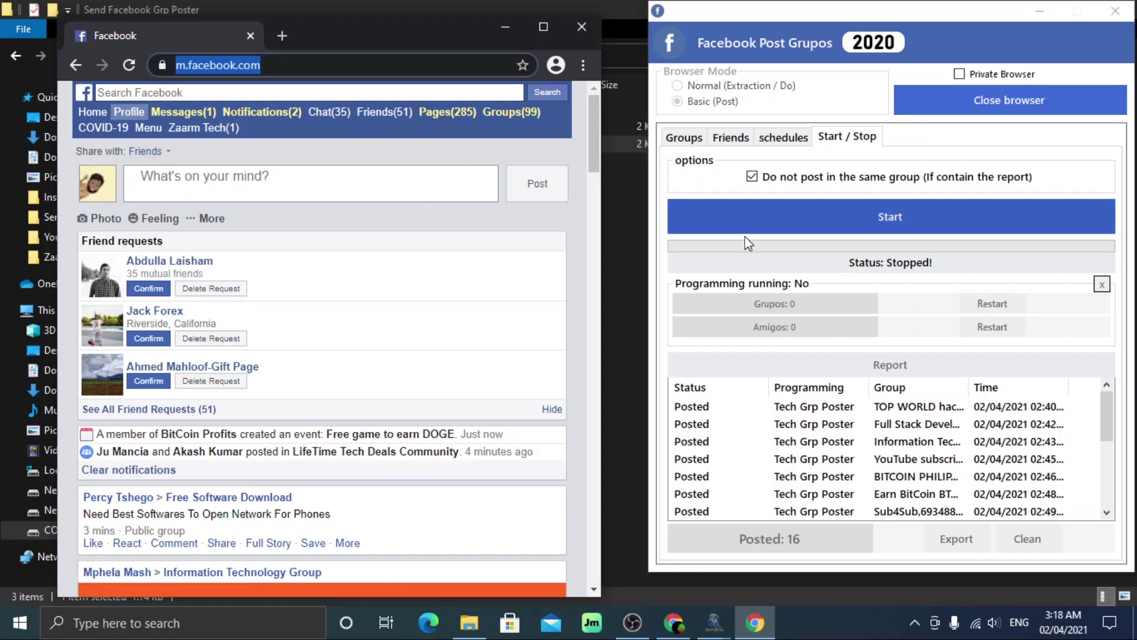
Clear the old report, start the schedule, and widen the Programming column to check the TechGasm entry.
{"action": "left_click", "coordinate": [1027, 538]}
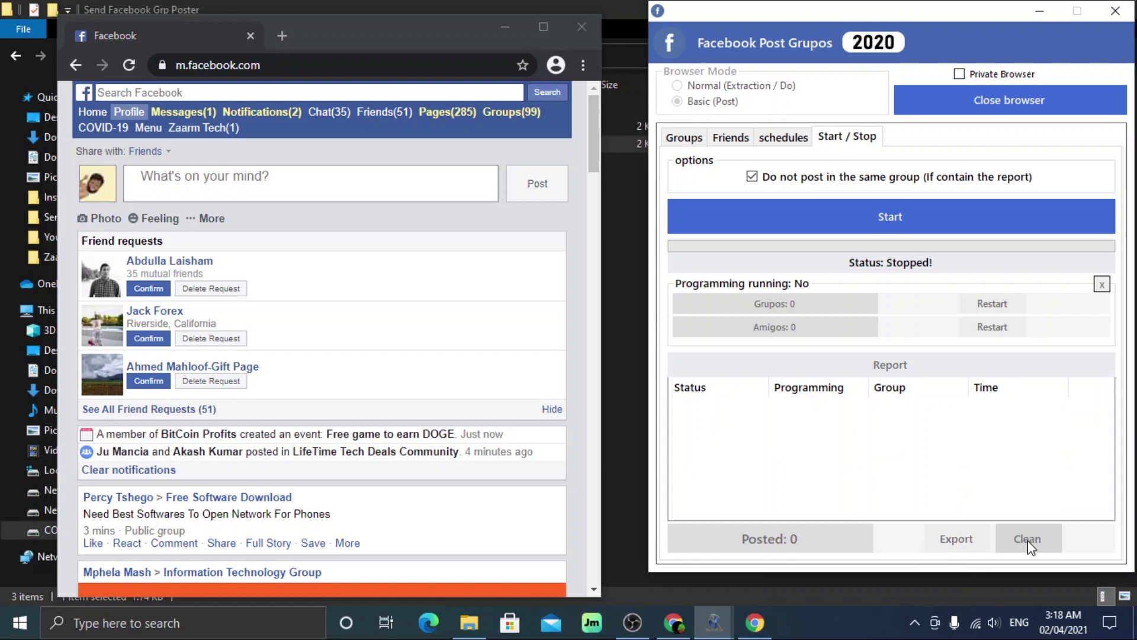
{"action": "left_click", "coordinate": [852, 215]}
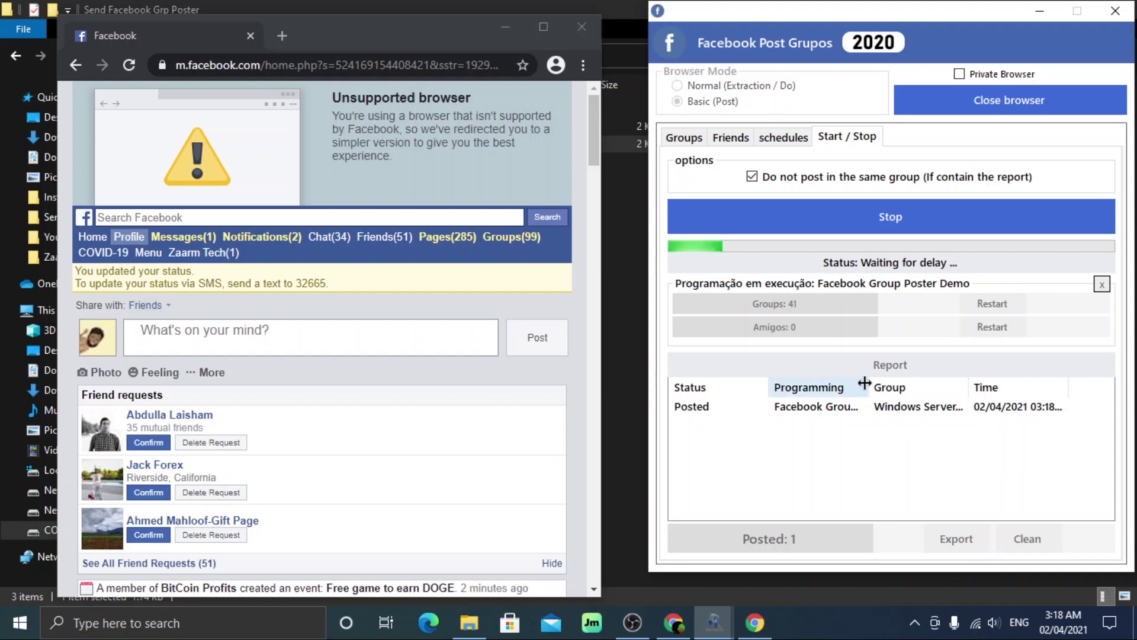
{"action": "left_click_drag", "start_coordinate": [865, 383], "coordinate": [901, 386]}
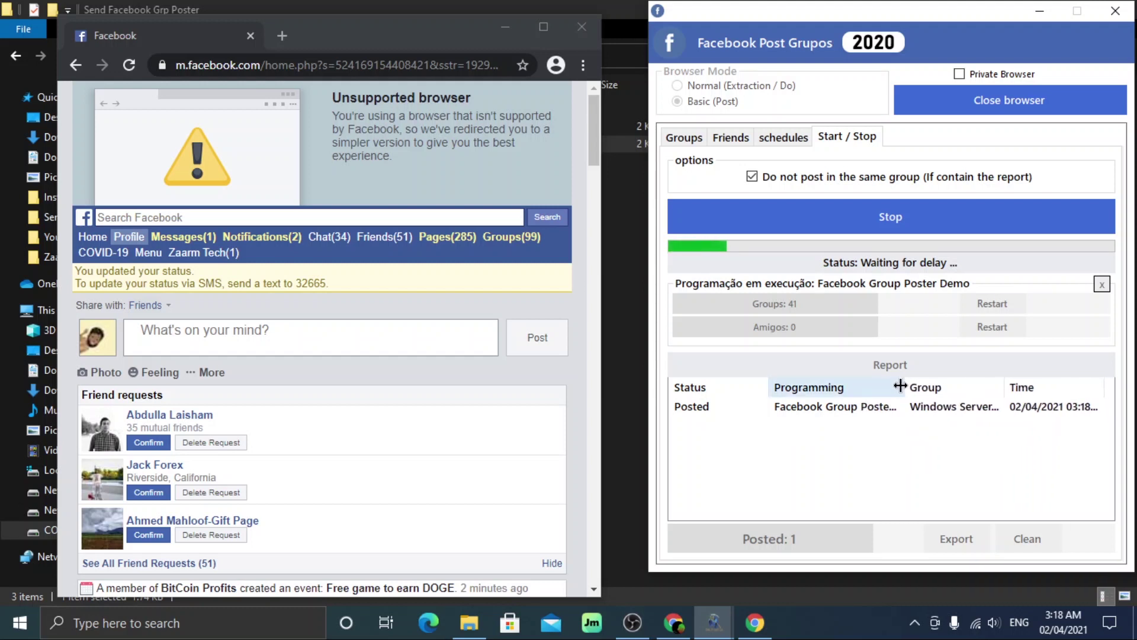
{"action": "left_click_drag", "start_coordinate": [1005, 387], "coordinate": [1084, 388]}
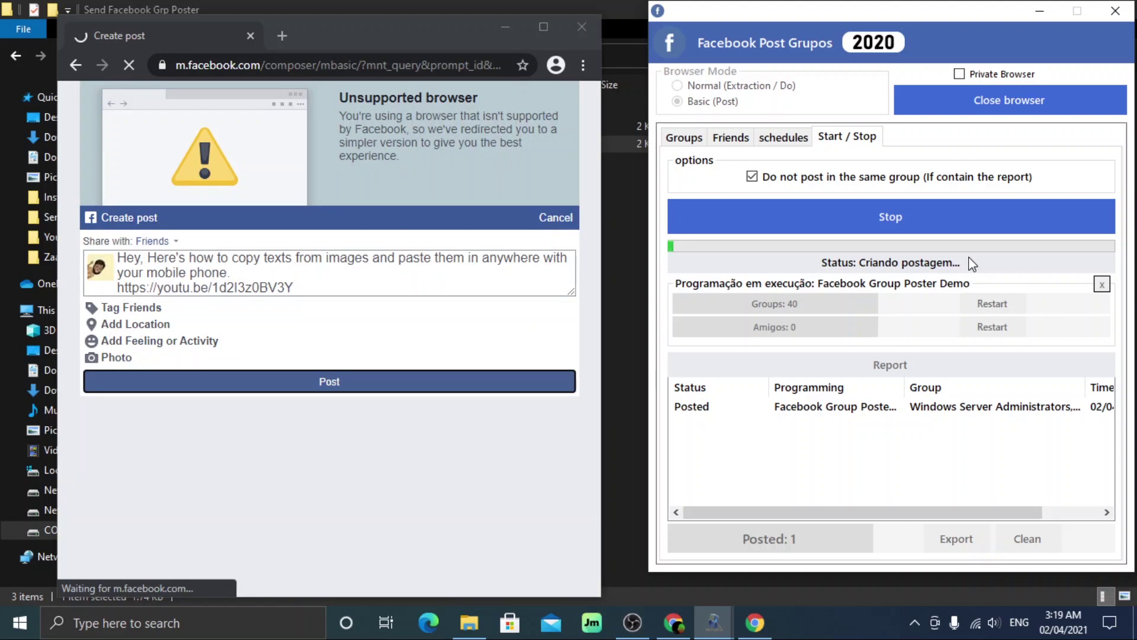
{"action": "left_click", "coordinate": [929, 431]}
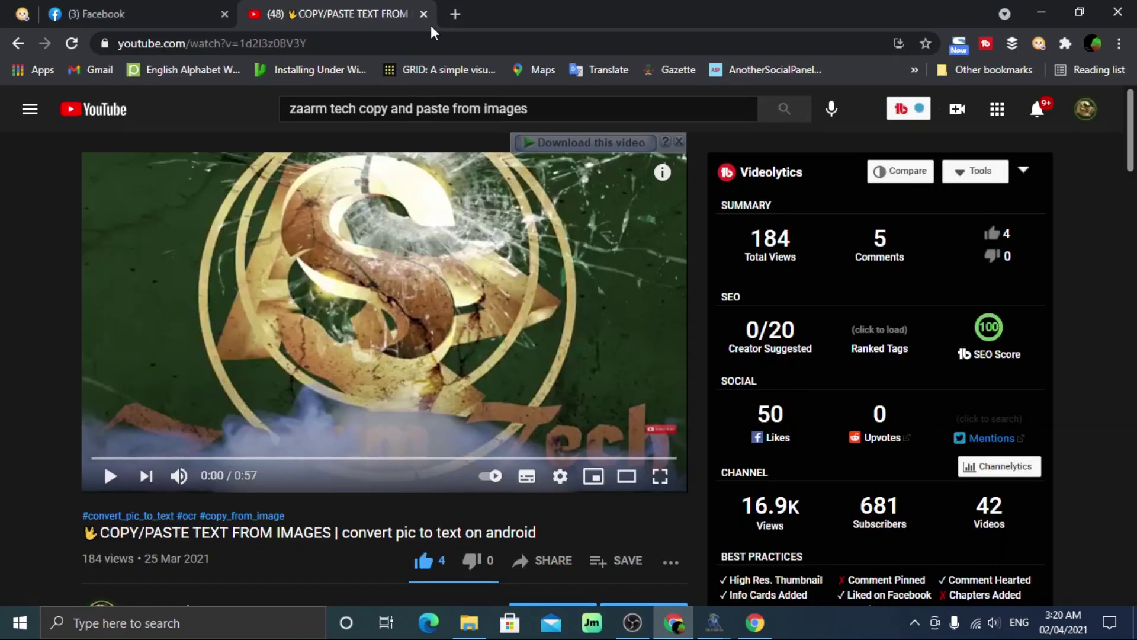
{"action": "left_click", "coordinate": [423, 14]}
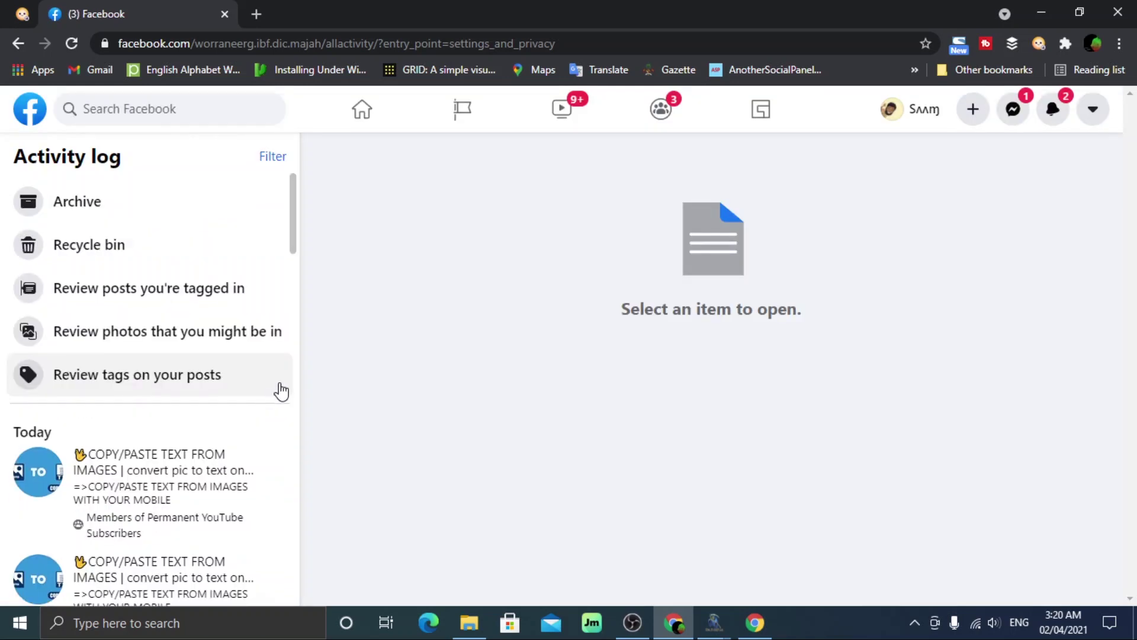
Open the Permanent YouTube Subscribers group post from the activity log, then minimise Chrome.
{"action": "left_click_drag", "start_coordinate": [292, 233], "coordinate": [297, 259]}
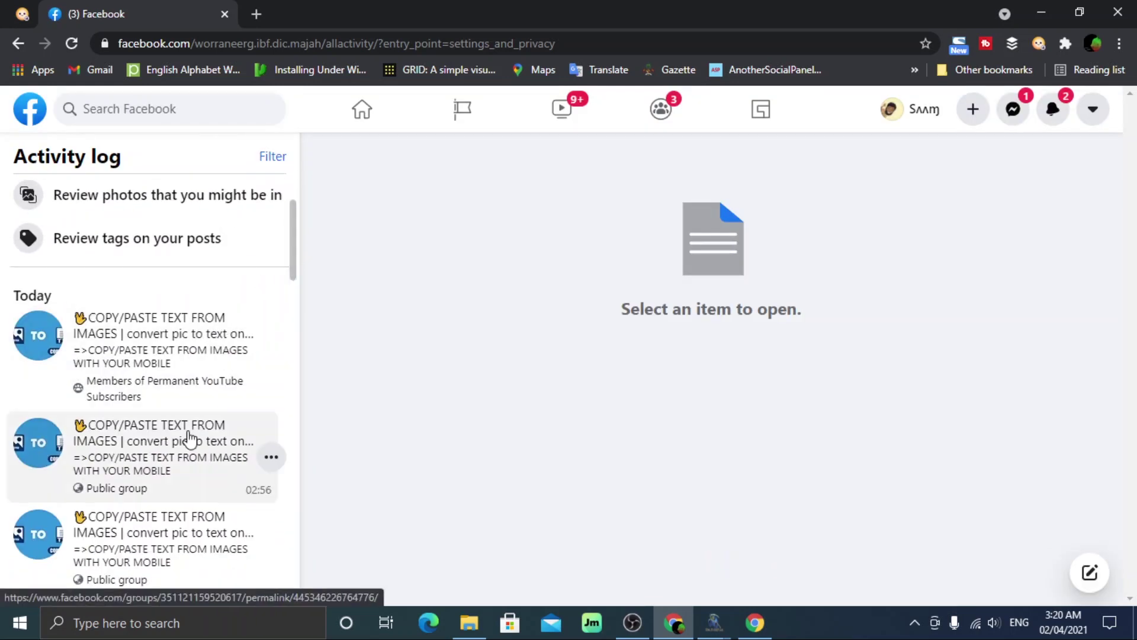
{"action": "left_click", "coordinate": [188, 436]}
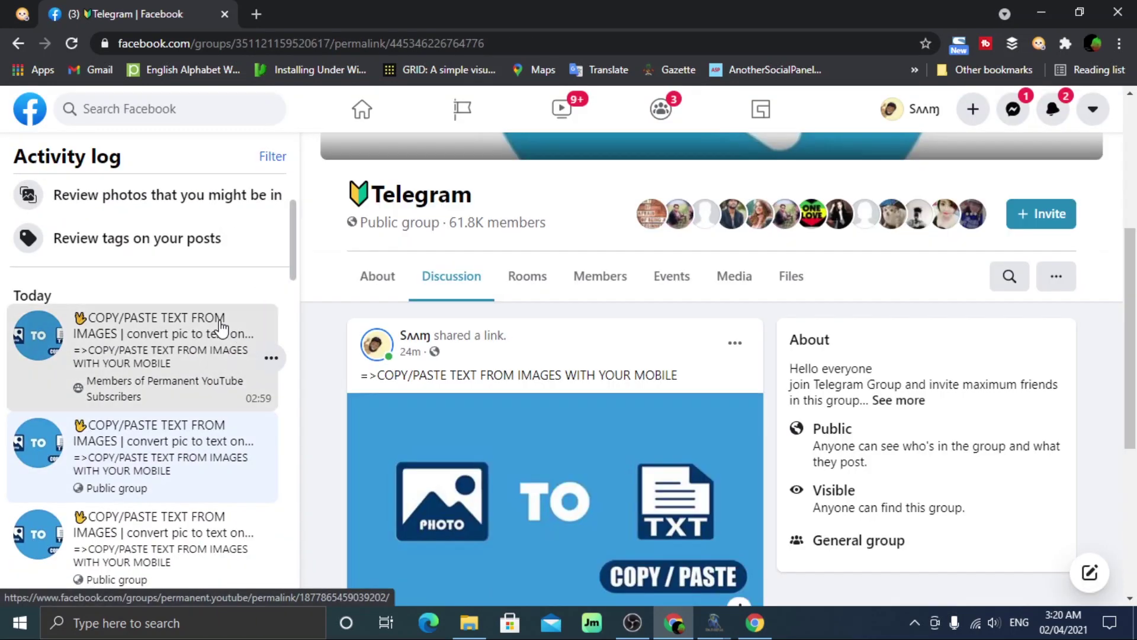
{"action": "left_click", "coordinate": [221, 326]}
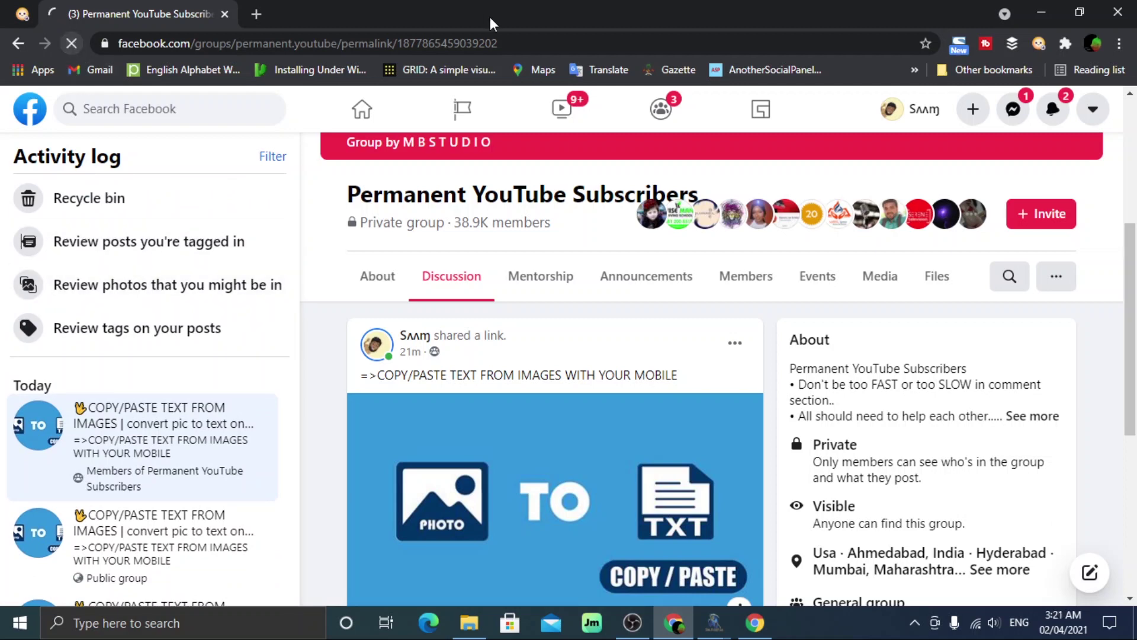
{"action": "left_click", "coordinate": [1041, 12]}
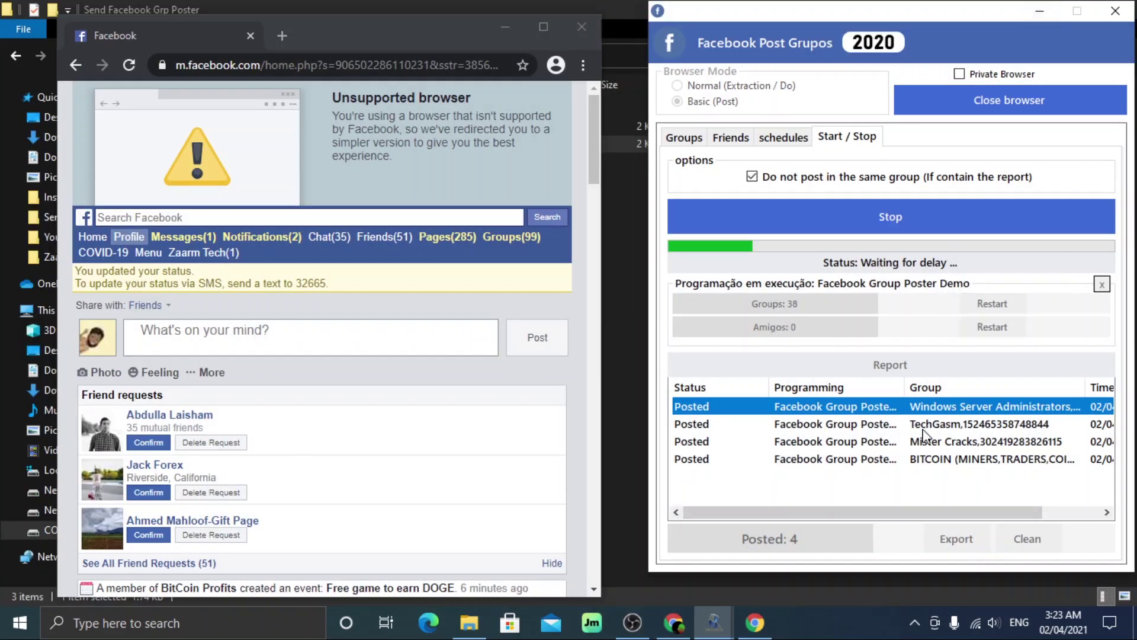
Select Mister Cracks in the report and open that group's page in the restored browser.
{"action": "left_click", "coordinate": [930, 443]}
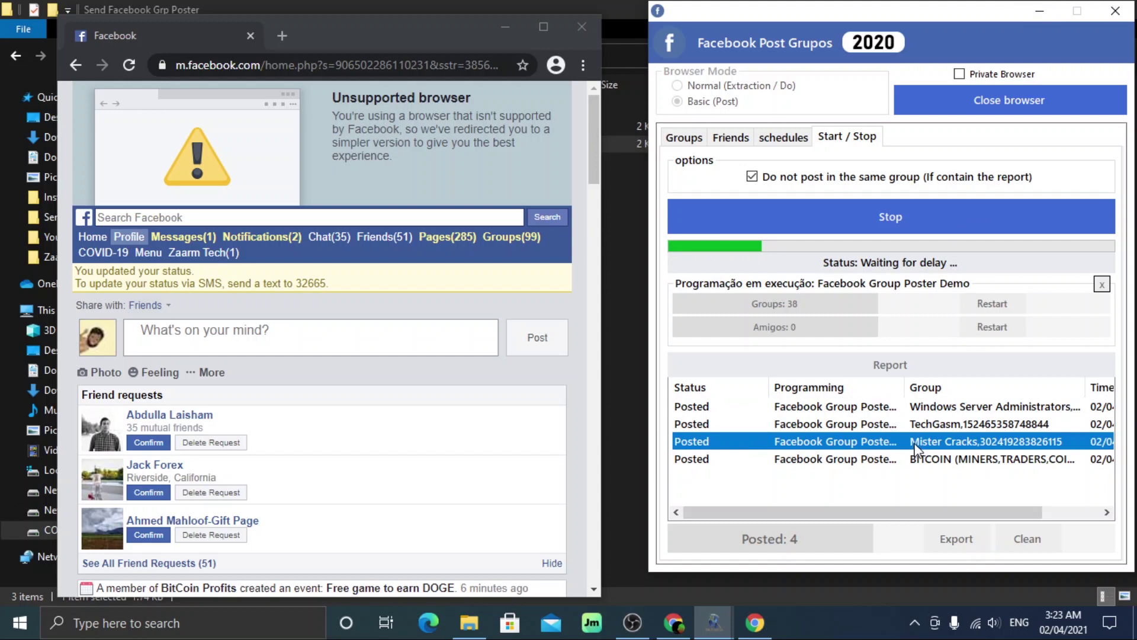
{"action": "left_click", "coordinate": [687, 625]}
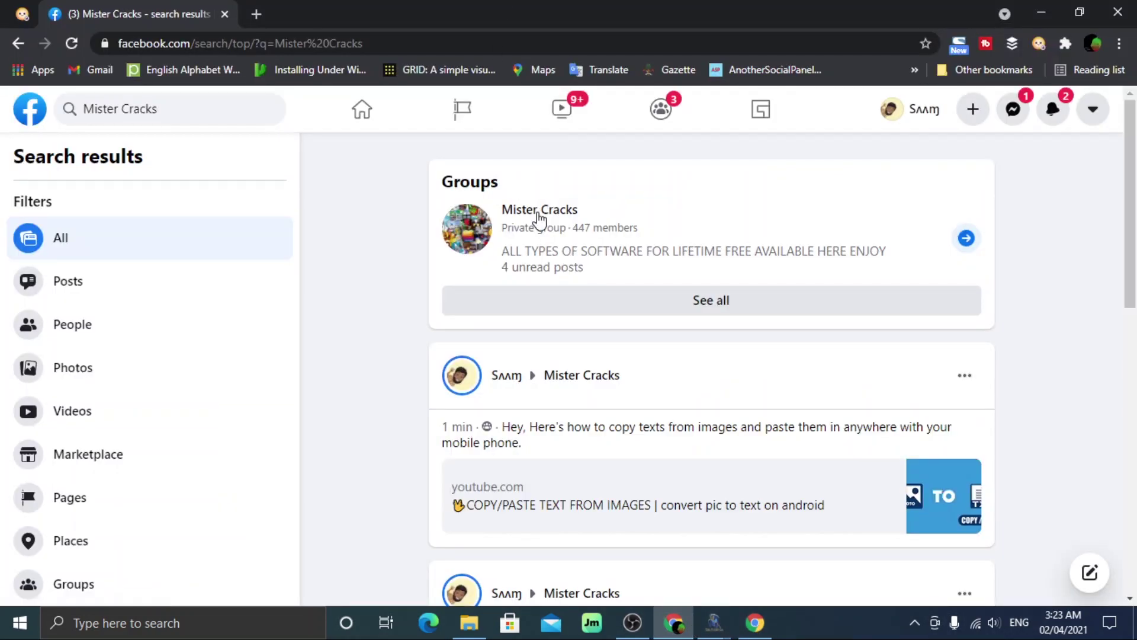
{"action": "left_click", "coordinate": [554, 212]}
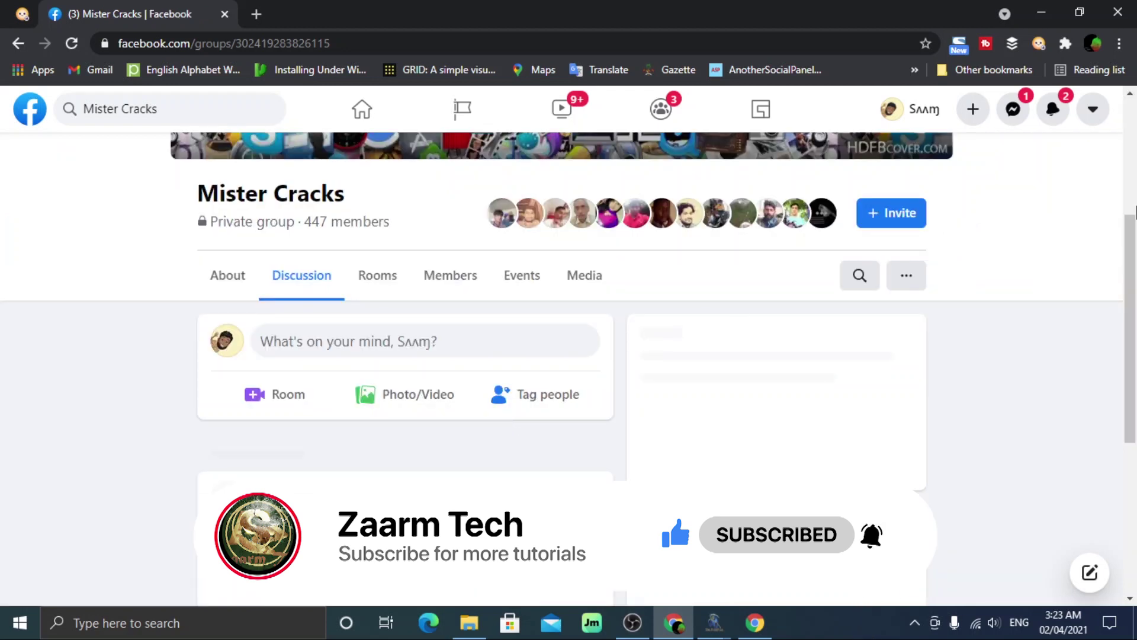
Scroll the Mister Cracks group feed down to the shared YouTube link post.
{"action": "left_click_drag", "start_coordinate": [1135, 249], "coordinate": [1136, 349]}
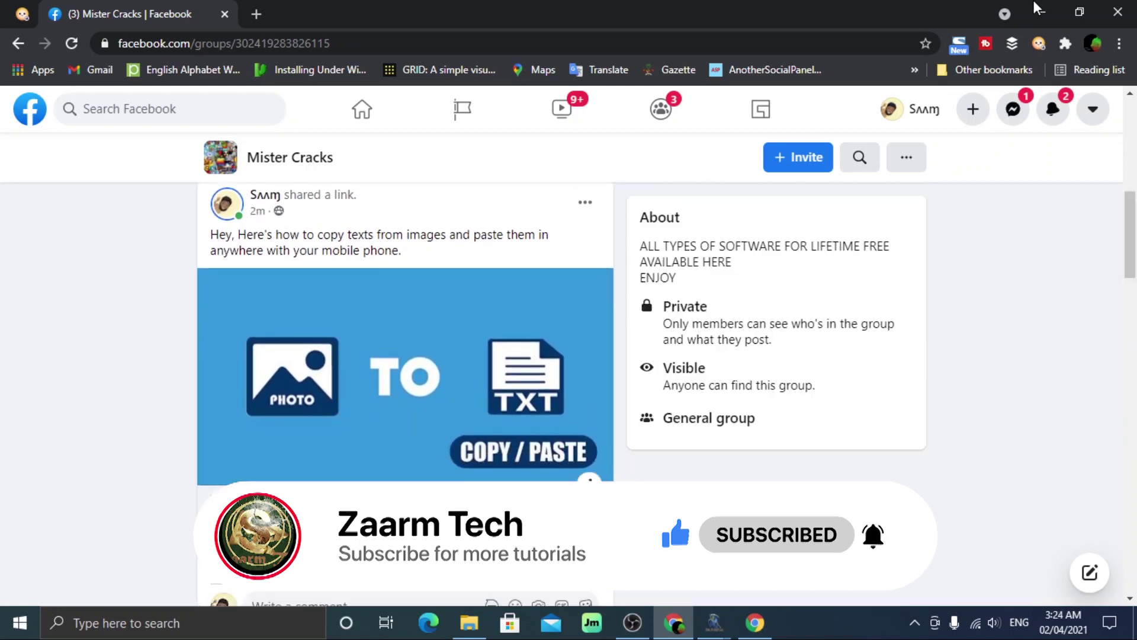